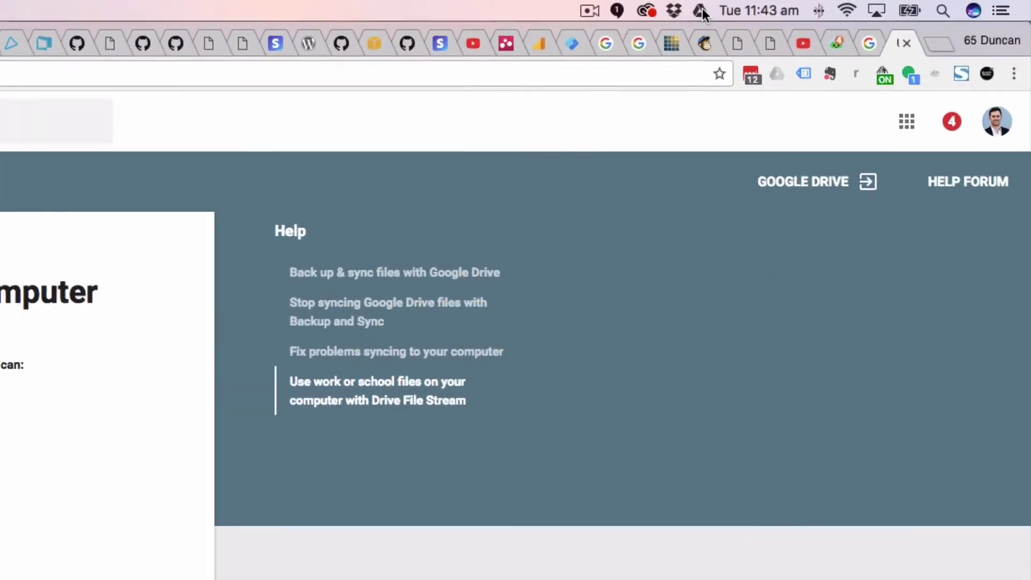
# Check the Backup and Sync status and view its settings menu options
pyautogui.click(738, 10)
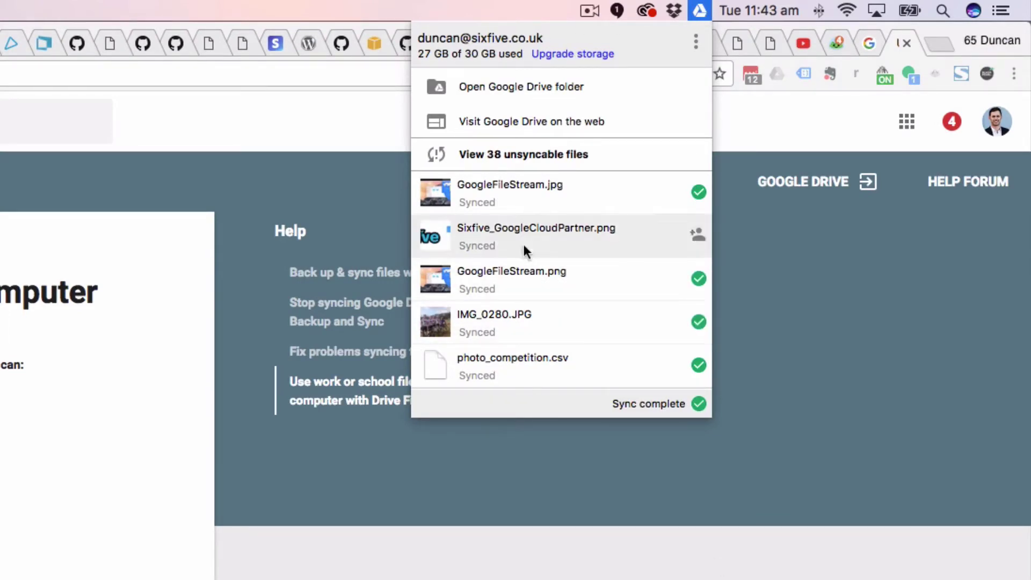
pyautogui.click(695, 41)
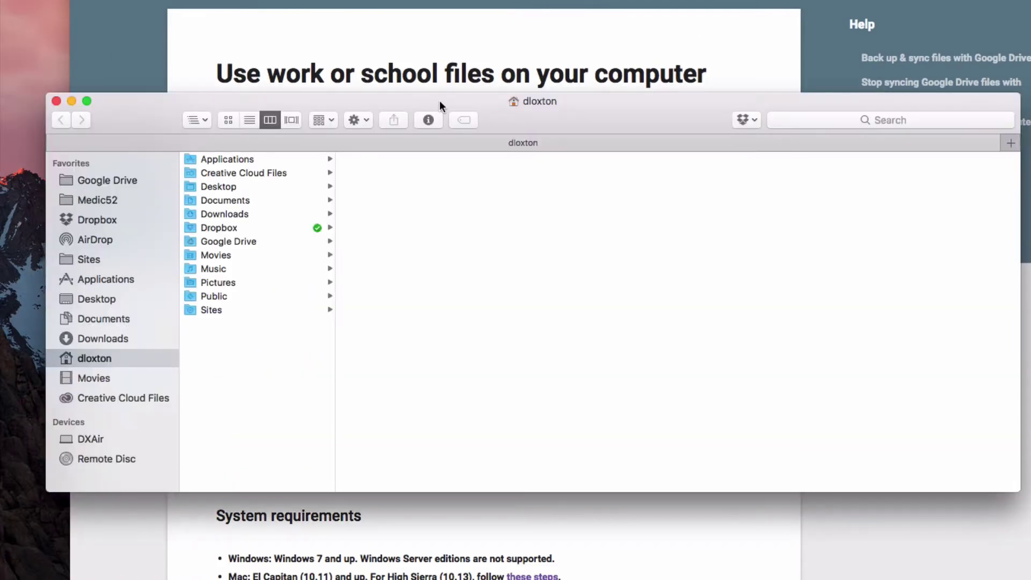
# Browse Google Drive's Reading folder, inspect FRNSW_Retained_Candidate_Information.pdf, then close the Finder window
pyautogui.click(123, 180)
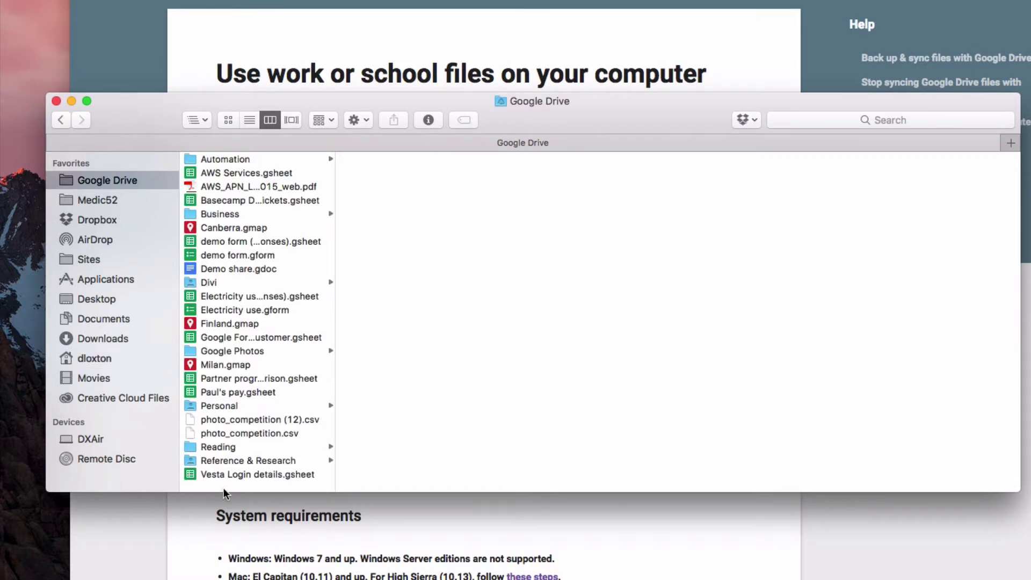
pyautogui.moveTo(147, 111); pyautogui.dragTo(115, 62)
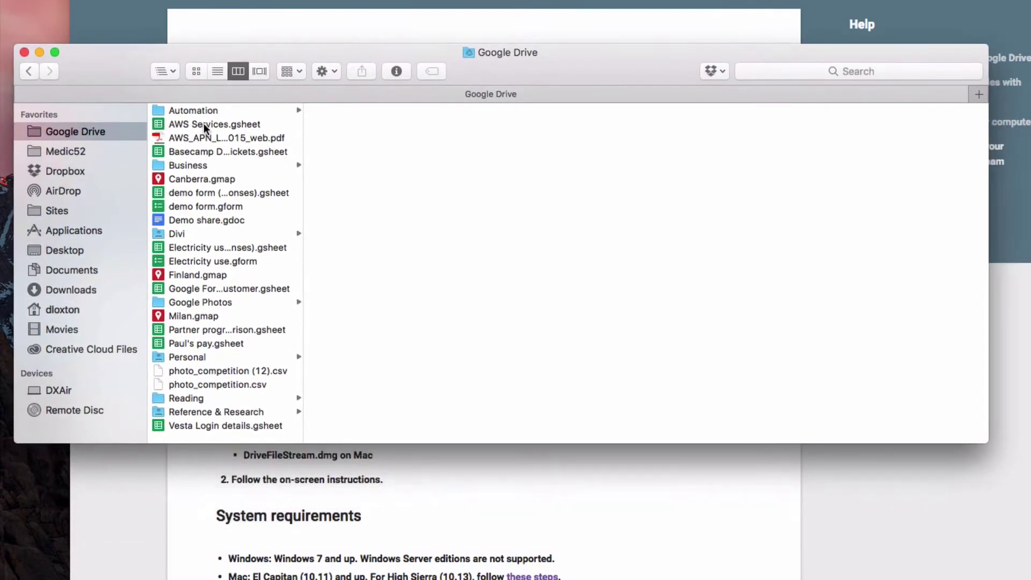
pyautogui.click(192, 399)
pyautogui.click(354, 153)
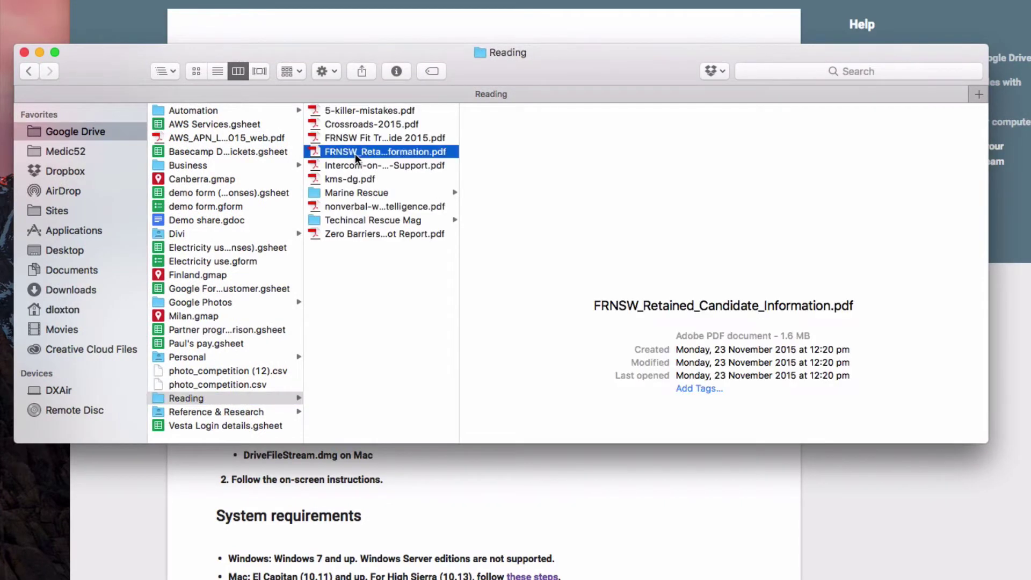
pyautogui.click(355, 153)
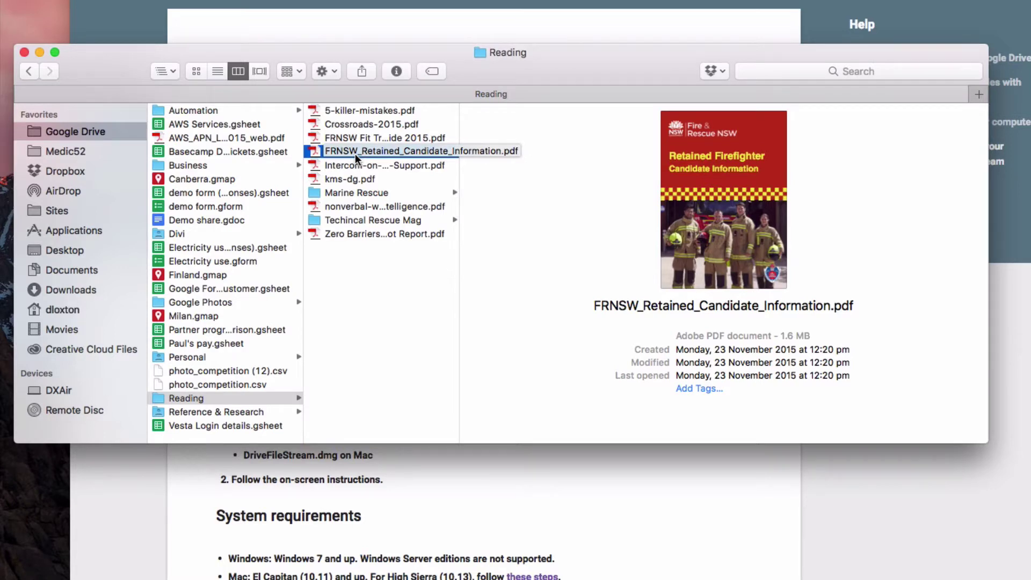
pyautogui.click(388, 284)
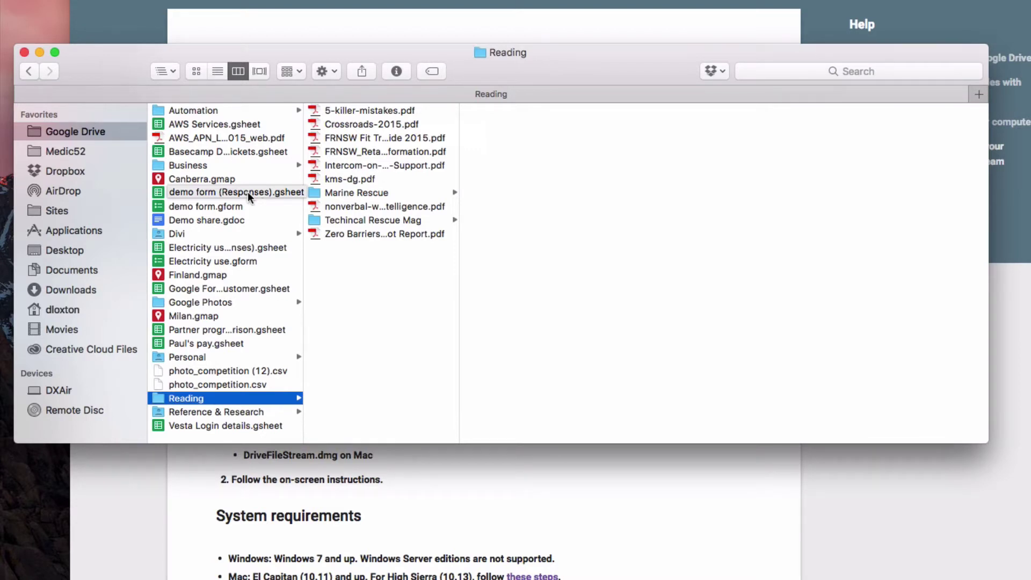
pyautogui.click(25, 52)
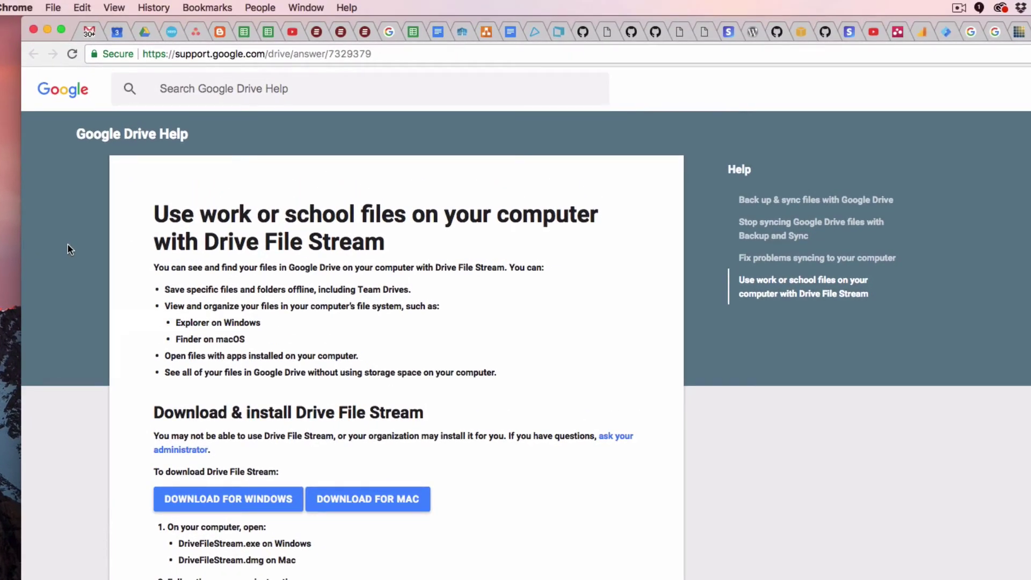
# Download Drive File Stream for Mac and have the installer open once downloaded
pyautogui.click(303, 56)
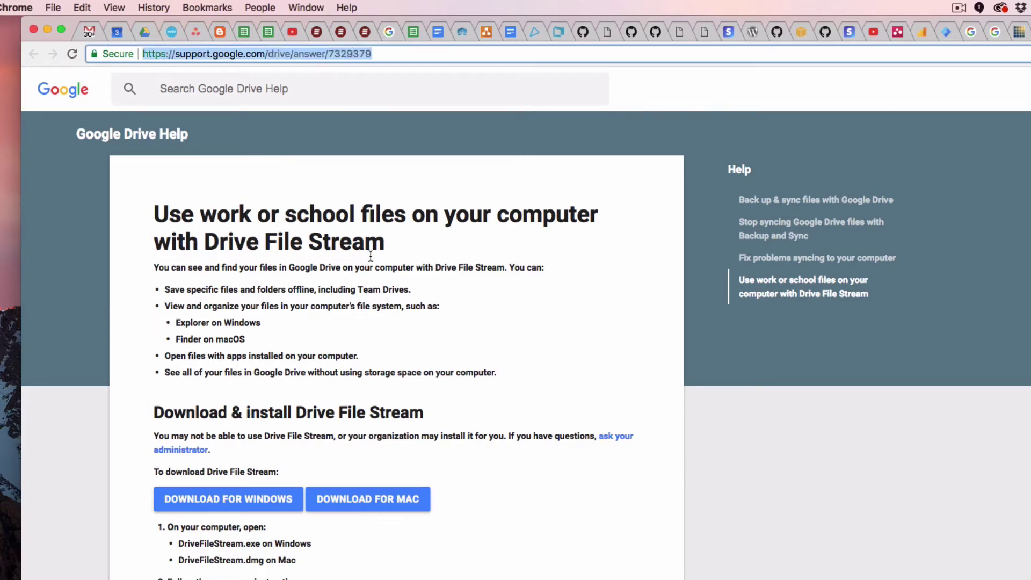
pyautogui.click(589, 370)
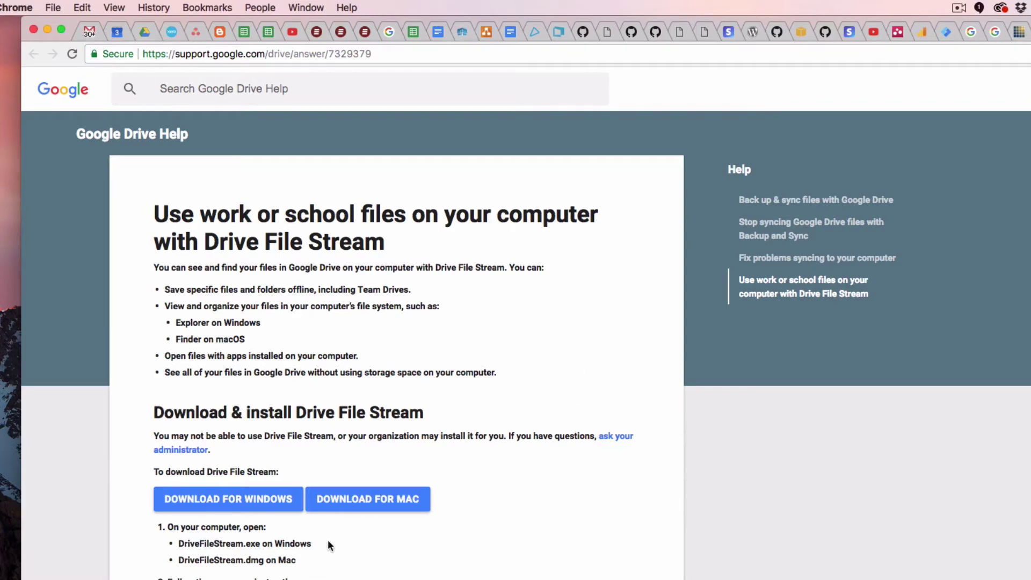
pyautogui.click(363, 498)
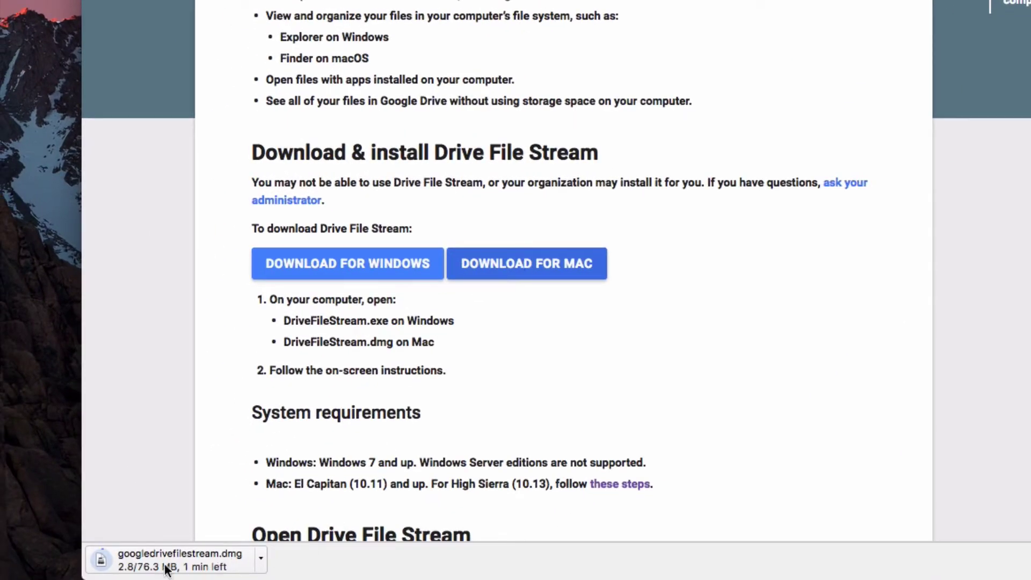
pyautogui.click(226, 567)
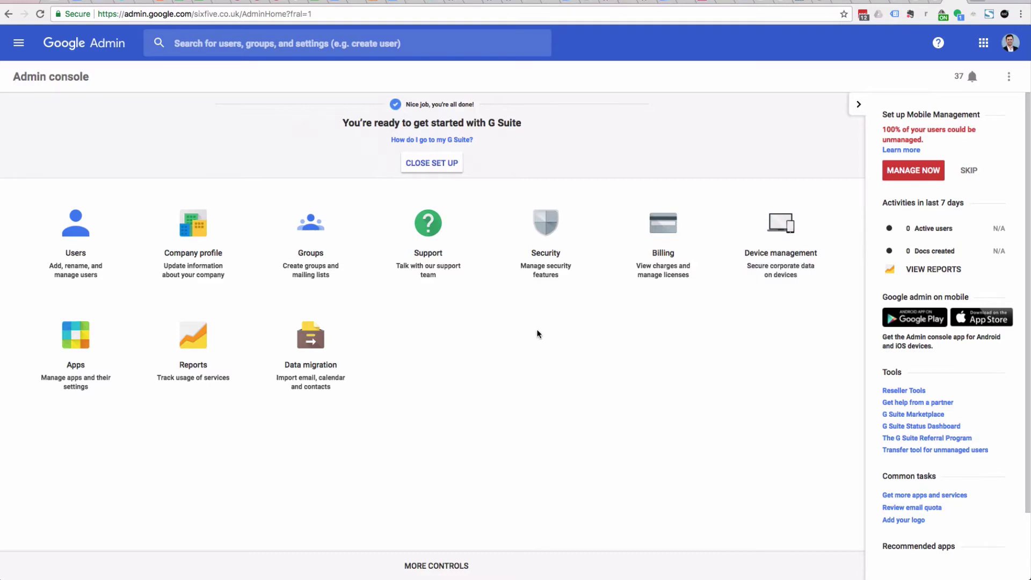
# Go to Apps > G Suite > Drive and Docs and expand Data Access
pyautogui.click(75, 349)
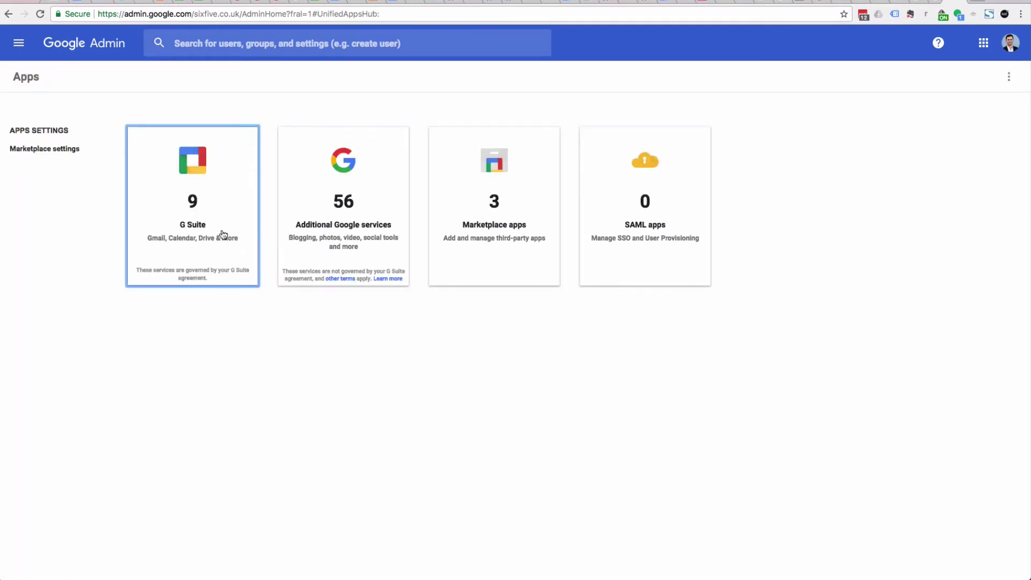
pyautogui.click(206, 219)
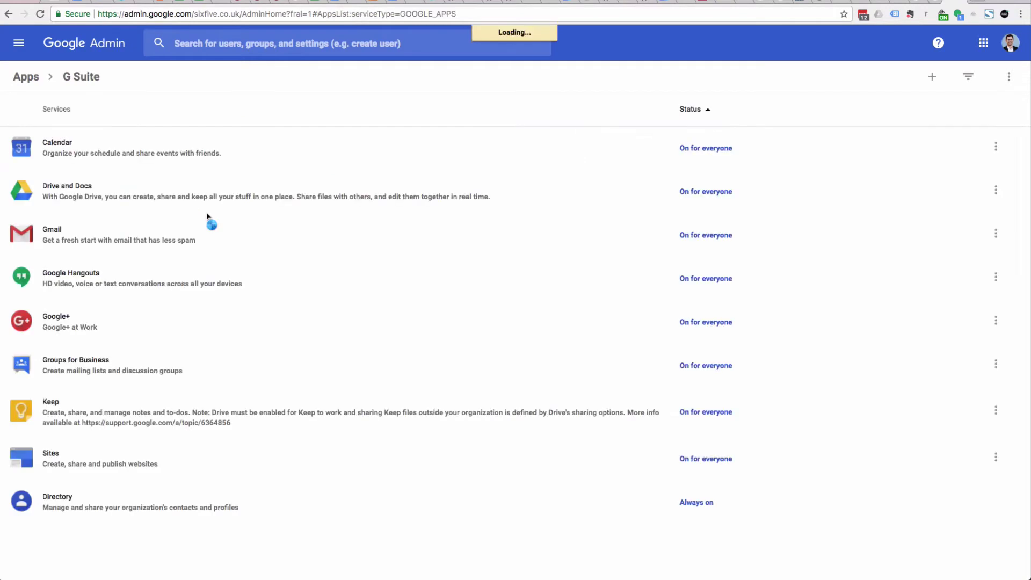
pyautogui.click(77, 188)
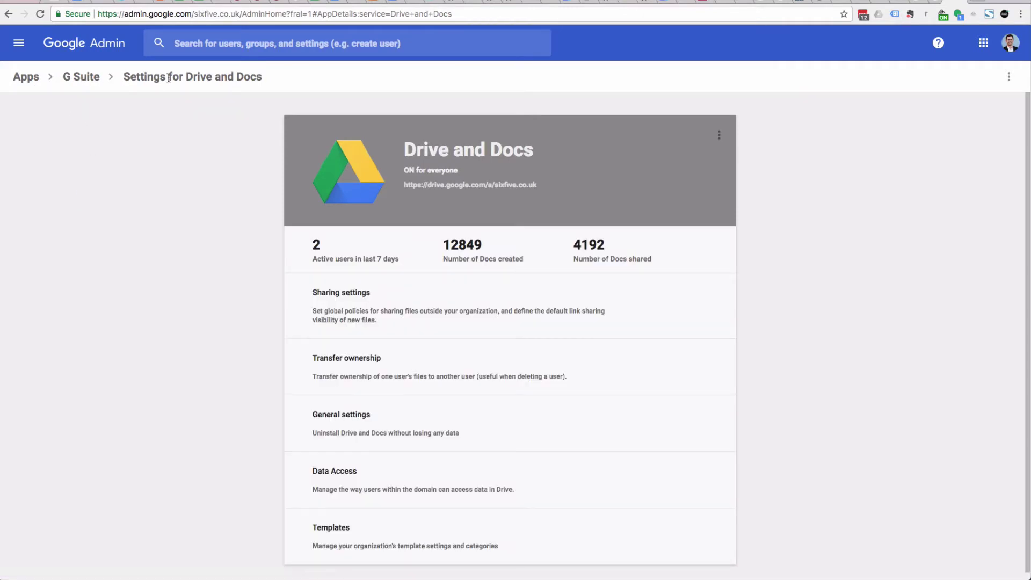
pyautogui.scroll(-1, 501, 384)
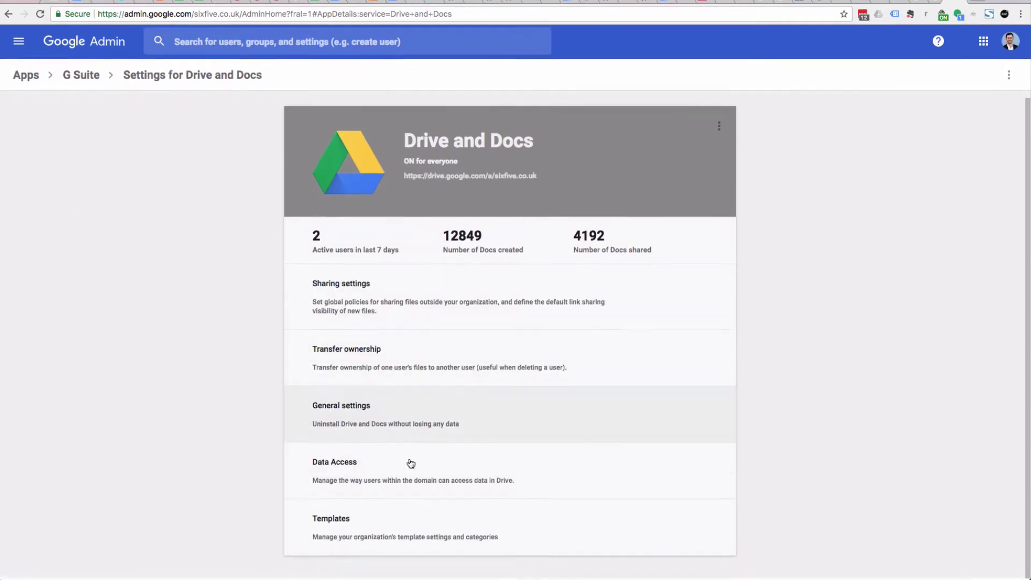
pyautogui.click(392, 482)
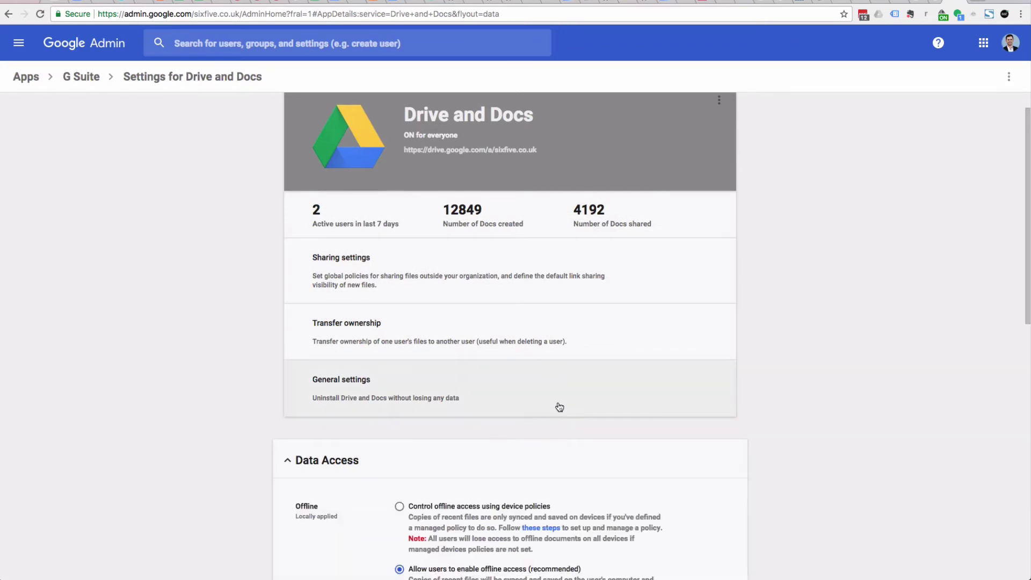
# Highlight the Drive File Stream setting and its September 26, 2017 effective date
pyautogui.scroll(-5, 485, 429)
pyautogui.scroll(-2, 484, 429)
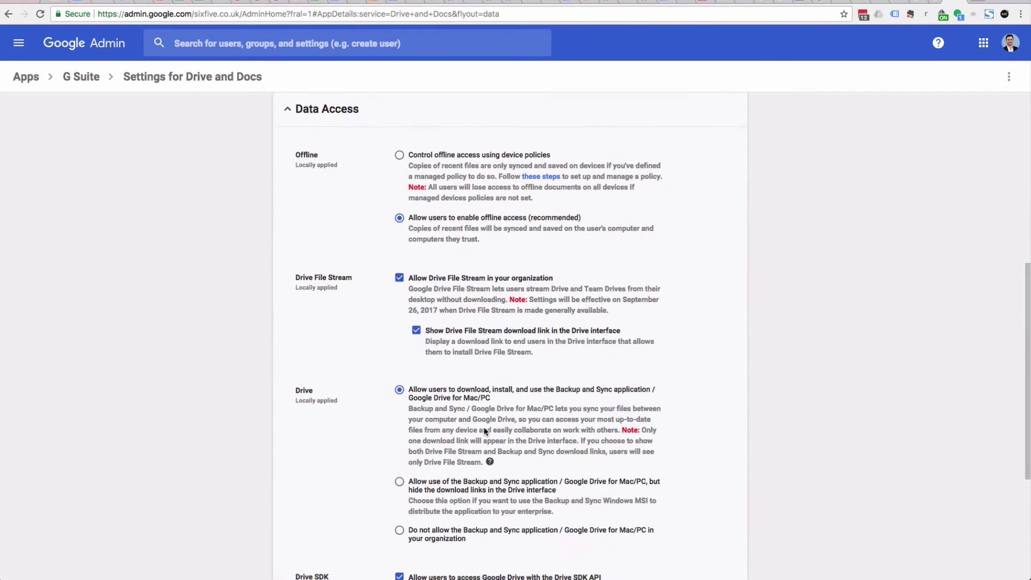
pyautogui.scroll(-1, 485, 427)
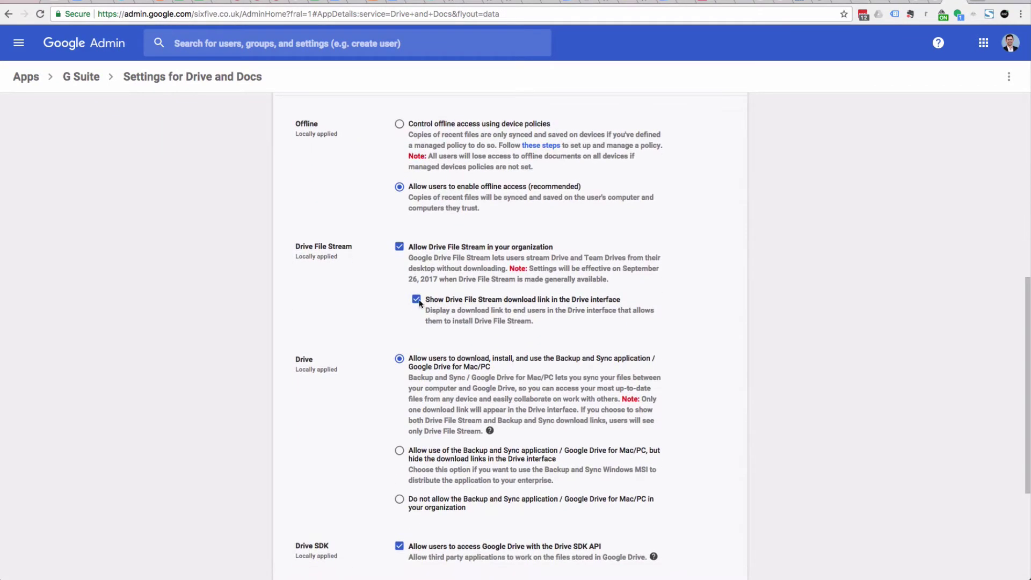
pyautogui.moveTo(296, 246); pyautogui.dragTo(353, 247)
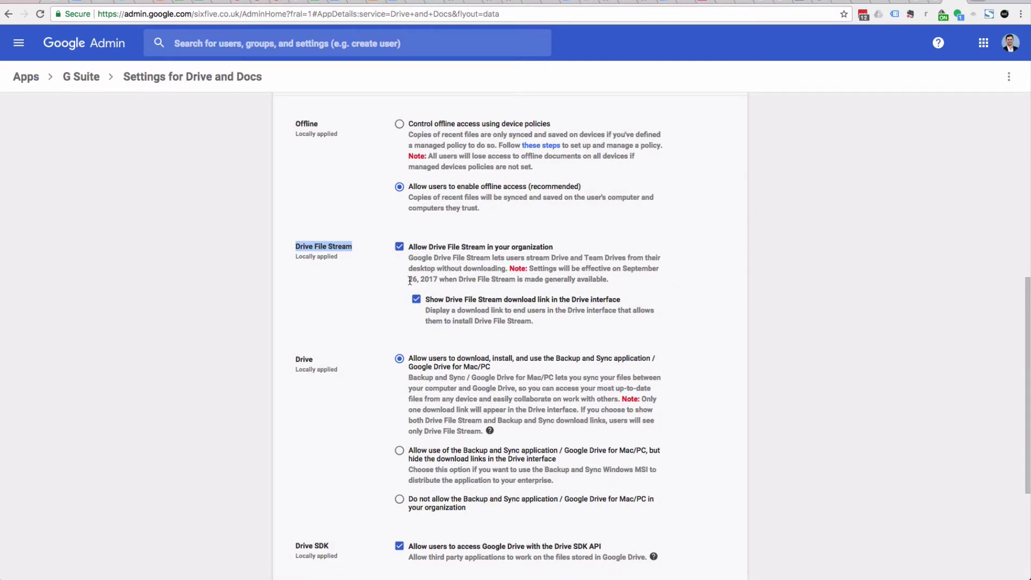
pyautogui.moveTo(623, 268); pyautogui.dragTo(437, 279)
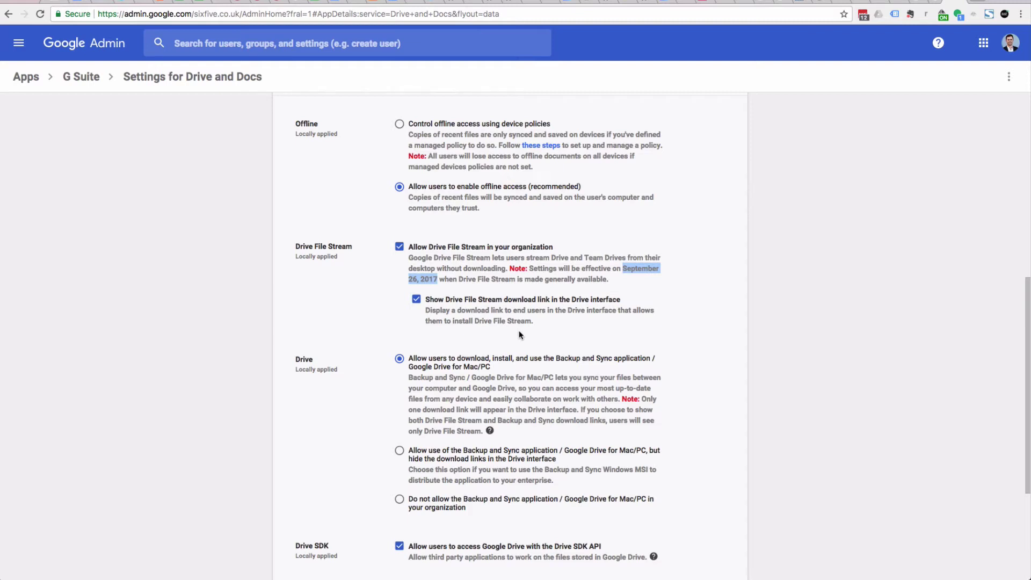
pyautogui.click(180, 323)
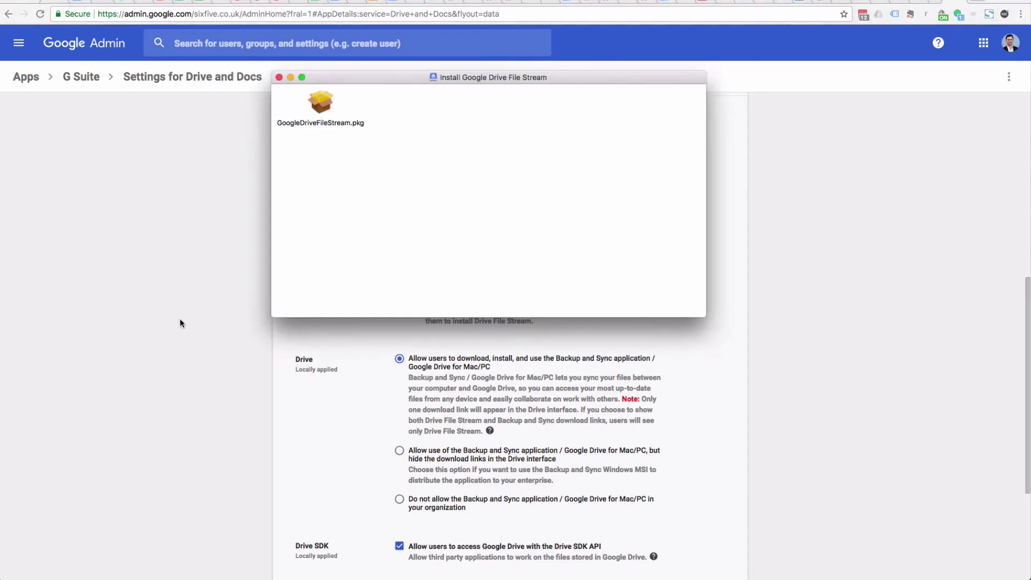
# Run GoogleDriveFileStream.pkg as a standard install on Macintosh HD, authorising with the admin password
pyautogui.click(383, 225)
pyautogui.click(319, 108)
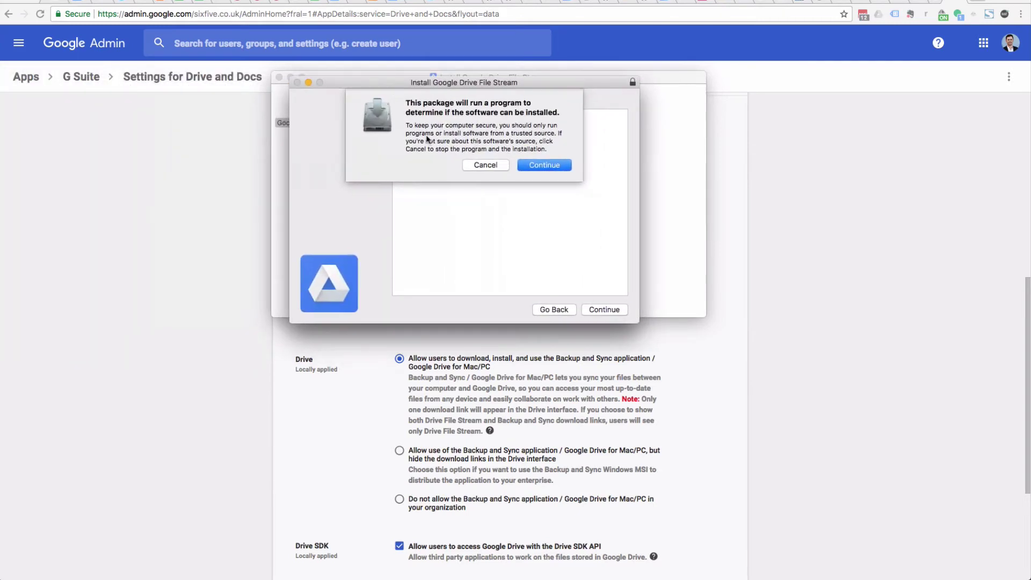
pyautogui.click(545, 165)
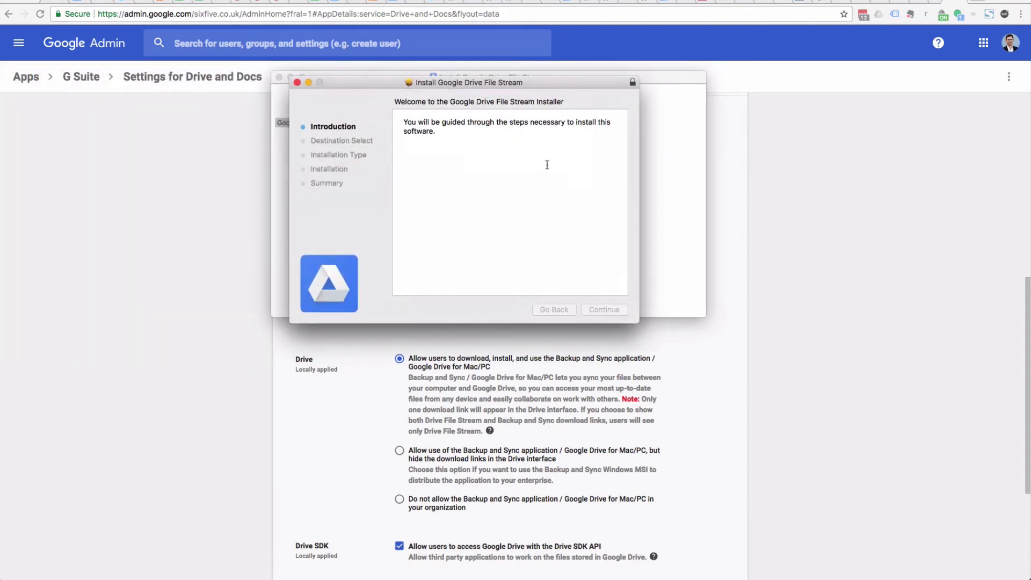
pyautogui.click(604, 310)
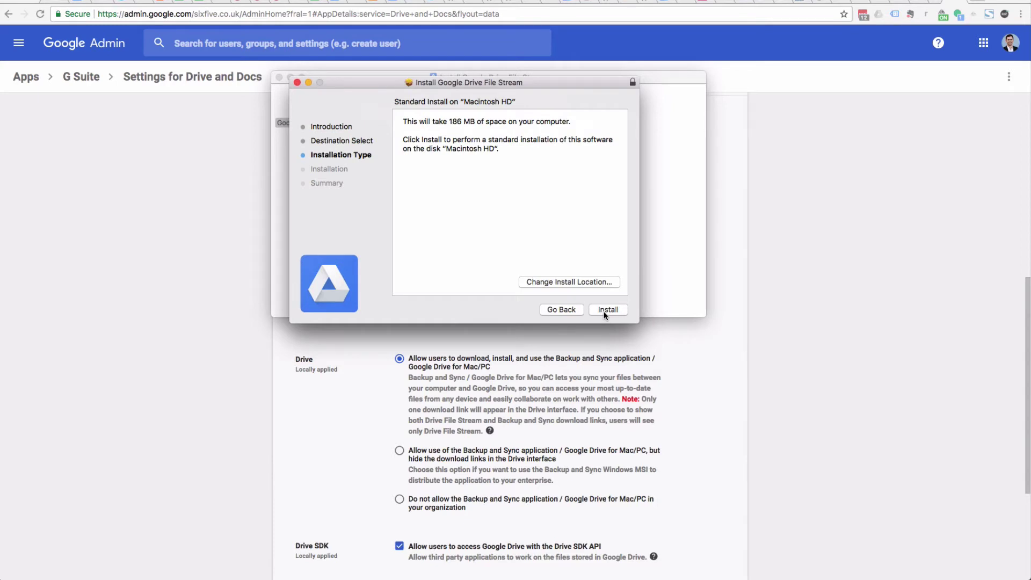
pyautogui.click(604, 314)
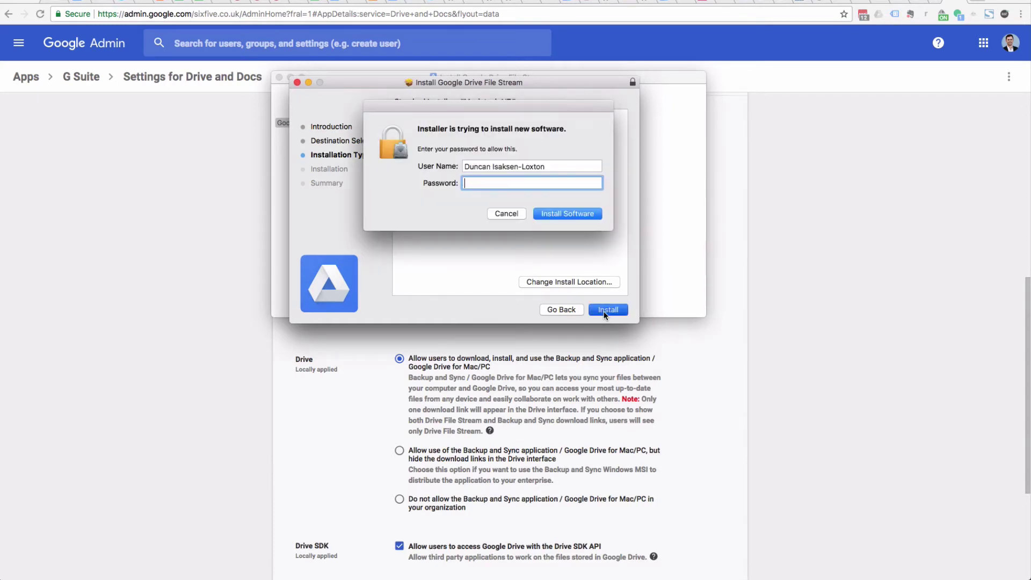
pyautogui.write('••••••••••')
pyautogui.press('Return')
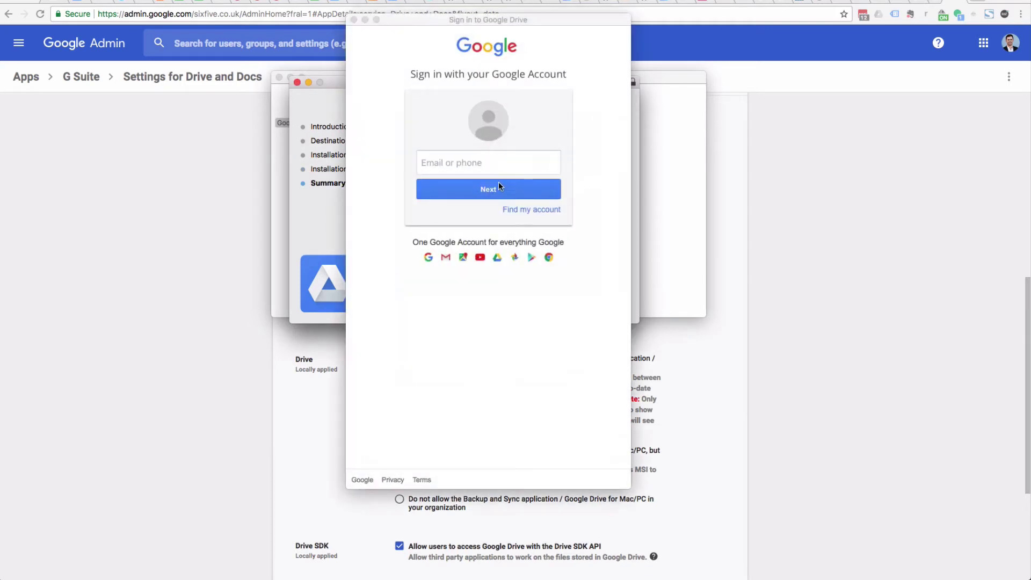
# Sign in to Drive File Stream with the work account's e-mail and password, then allow access
pyautogui.click(479, 166)
pyautogui.press('Return')
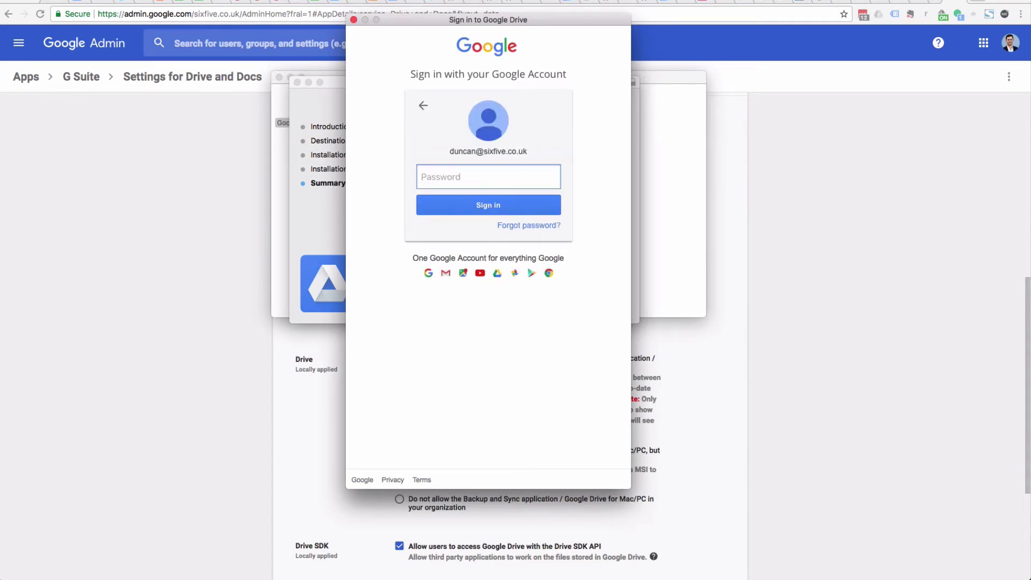
pyautogui.click(862, 16)
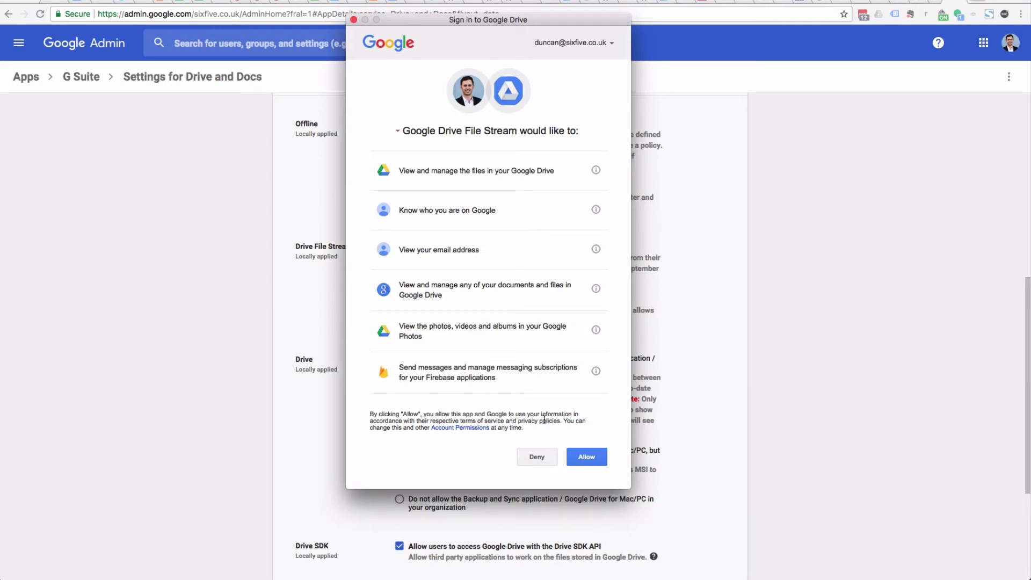
pyautogui.click(585, 458)
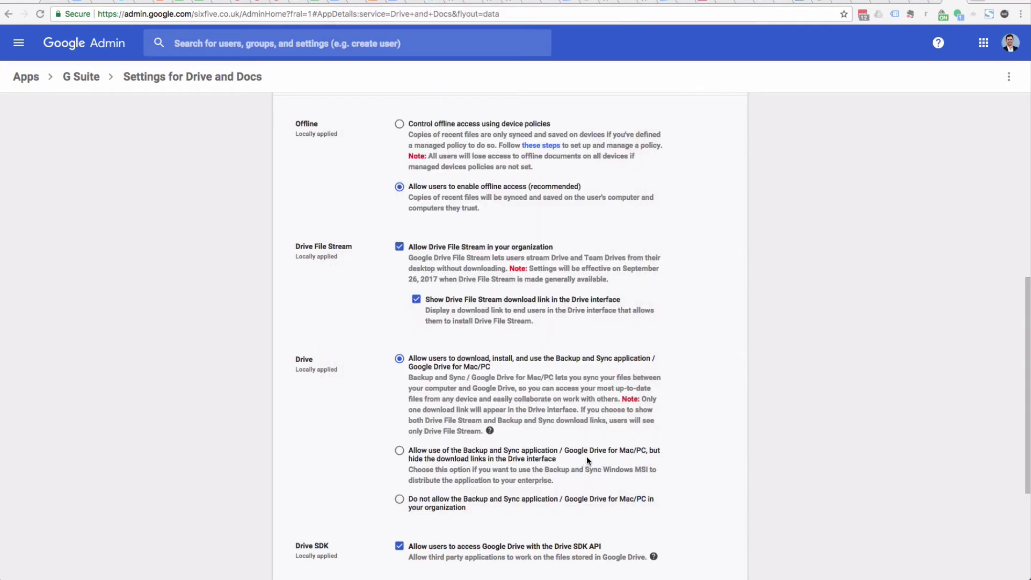
pyautogui.scroll(2, 587, 456)
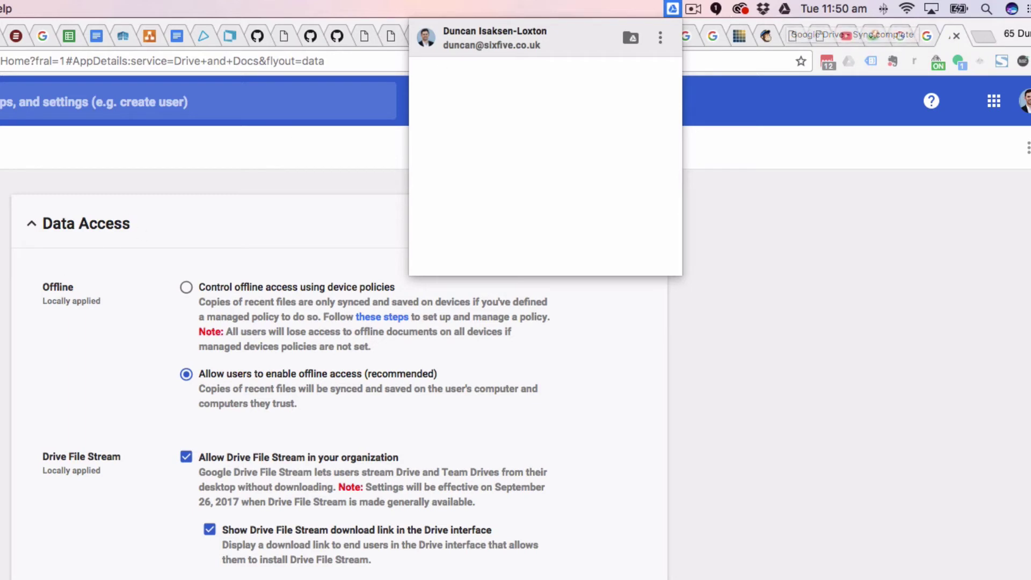
# Close the Drive File Stream account panel and return to the home folder window
pyautogui.click(184, 193)
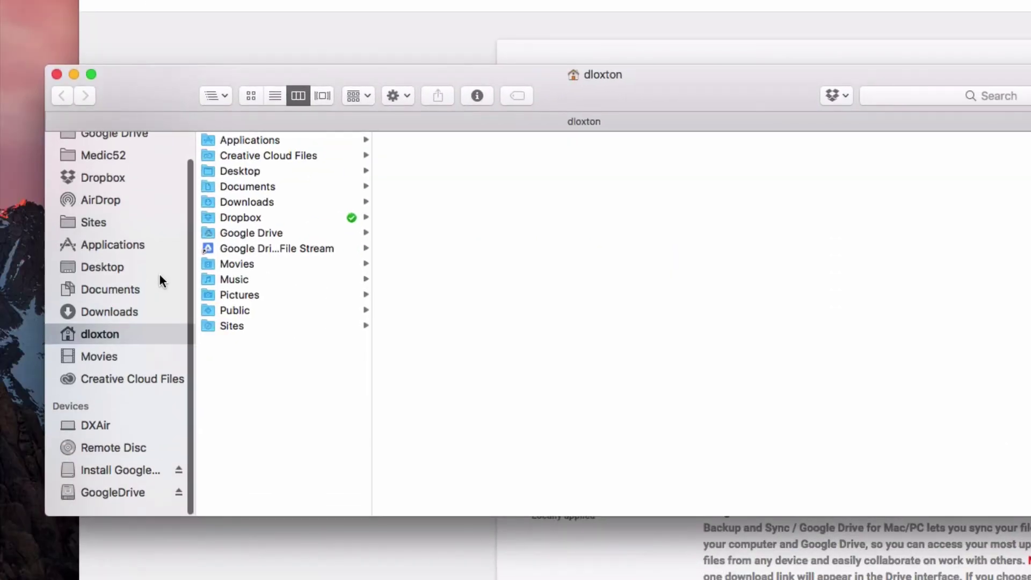
pyautogui.scroll(2, 160, 274)
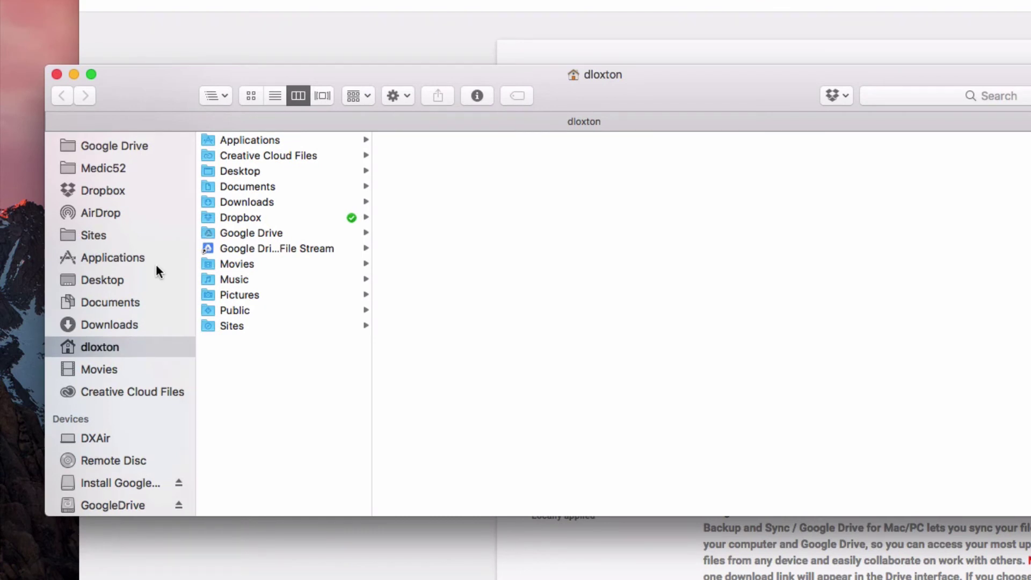
# View the old Google Drive folder, then open My Drive on the GoogleDrive volume
pyautogui.click(871, 10)
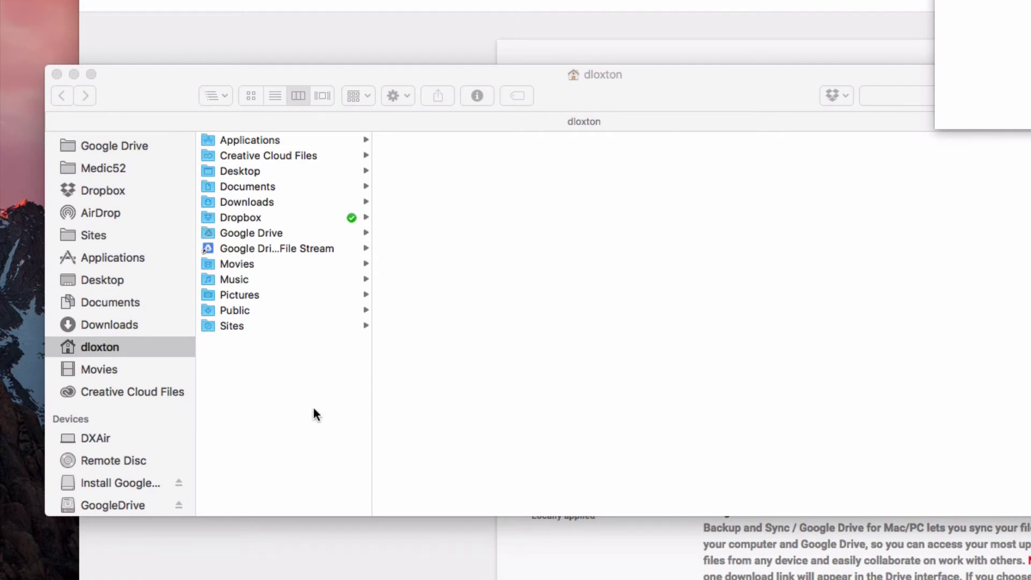
pyautogui.click(284, 362)
pyautogui.click(126, 146)
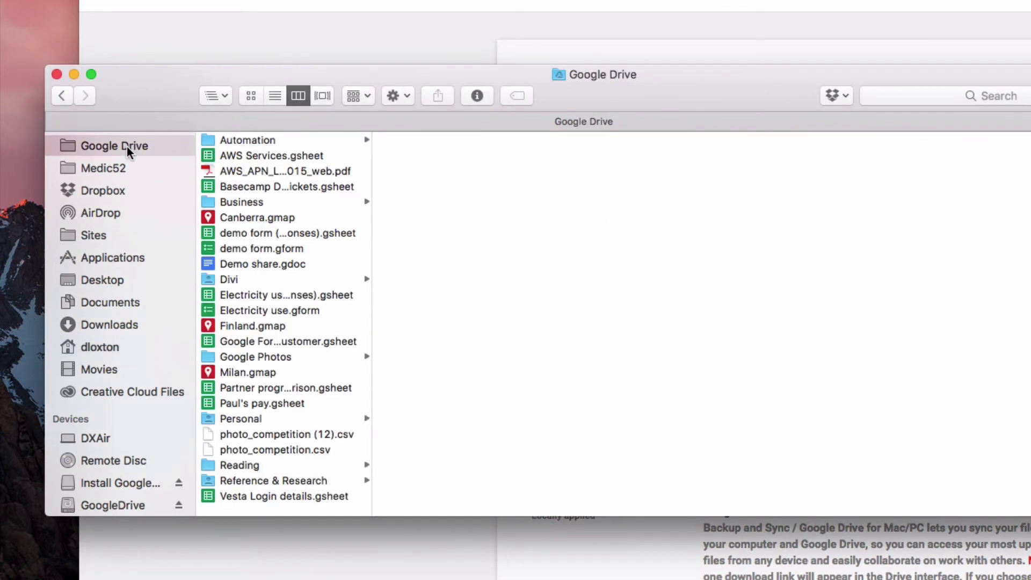
pyautogui.click(110, 505)
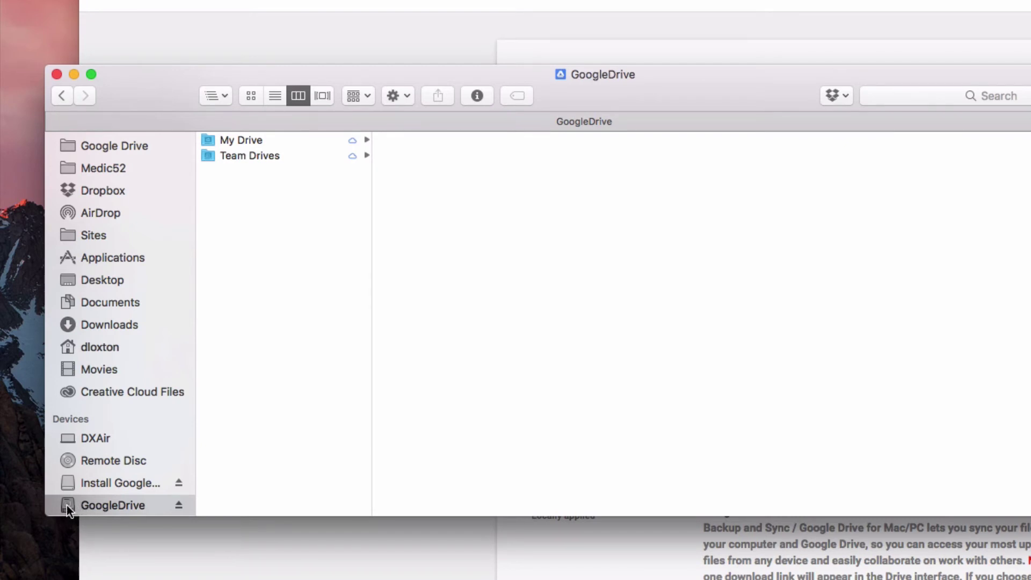
pyautogui.click(251, 141)
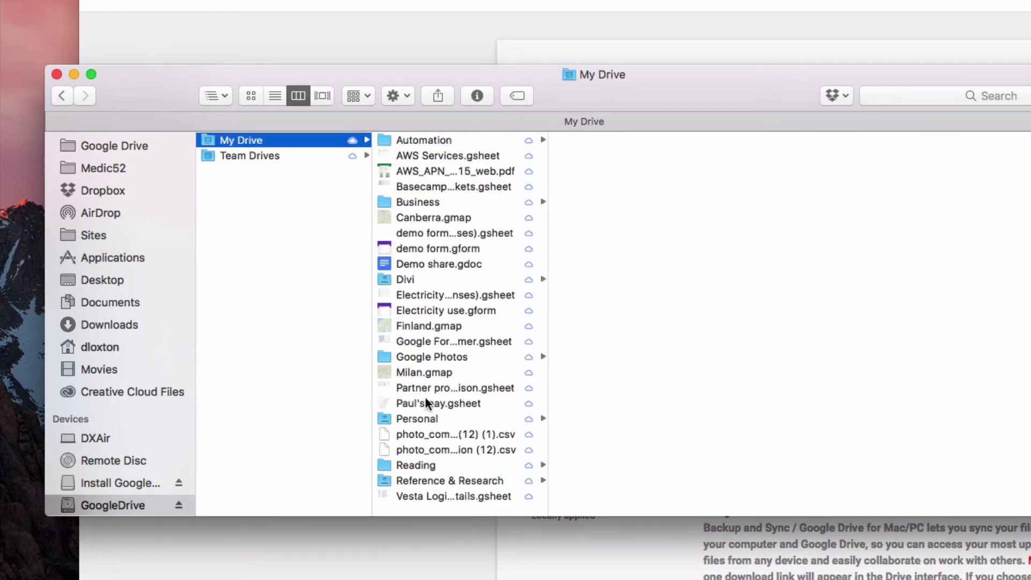
# Switch back to the old Google Drive folder and again to the volume's My Drive
pyautogui.scroll(-1, 426, 455)
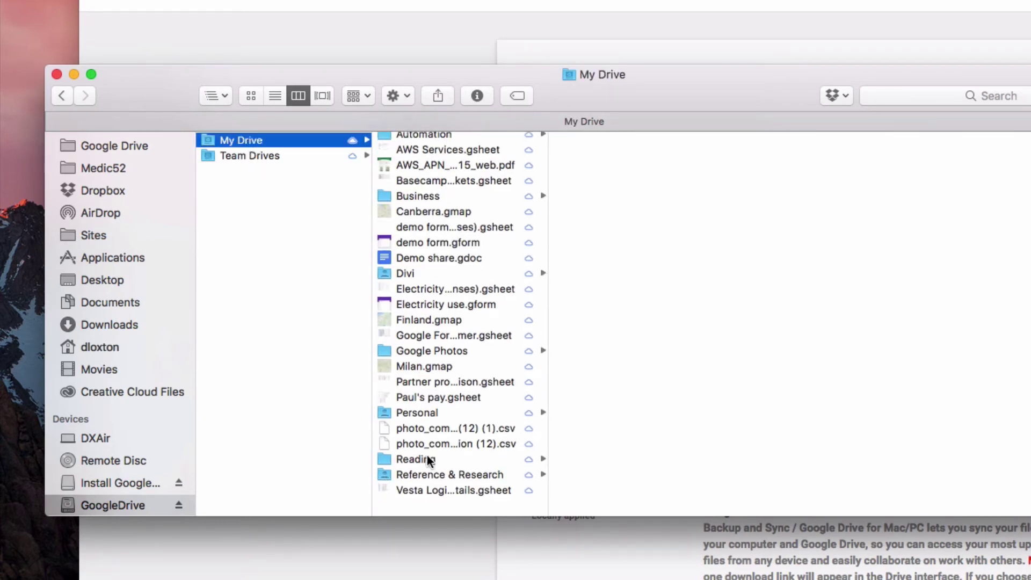
pyautogui.click(112, 146)
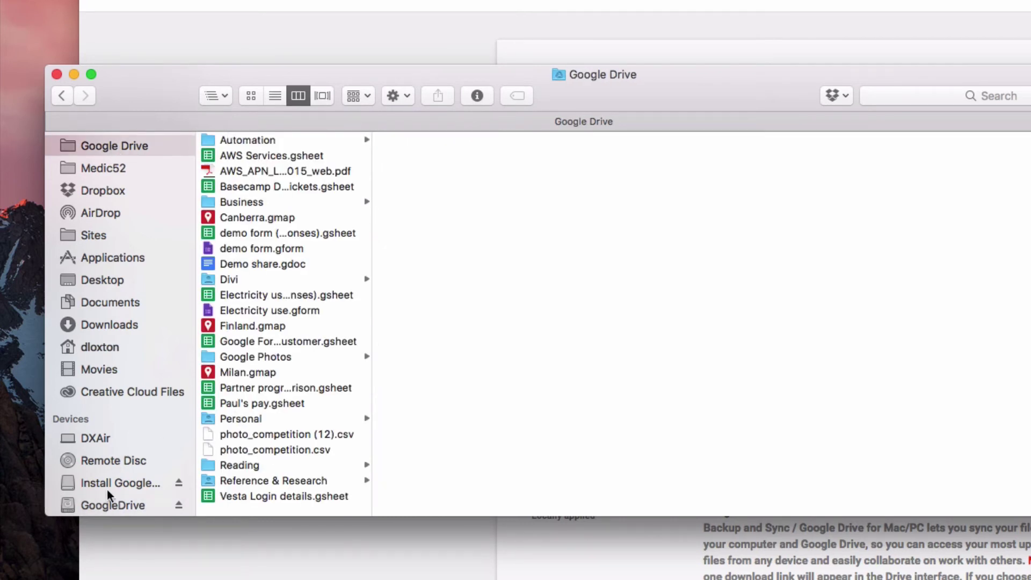
pyautogui.click(108, 506)
pyautogui.click(259, 142)
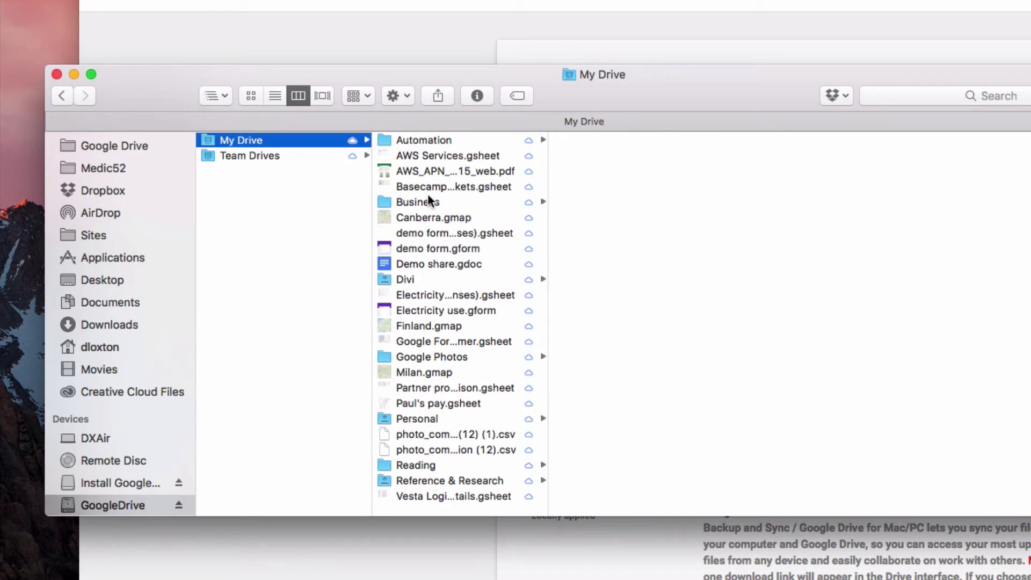
# Preview the AWS learning plan PDF, then select and open demo form.gform from My Drive
pyautogui.click(415, 175)
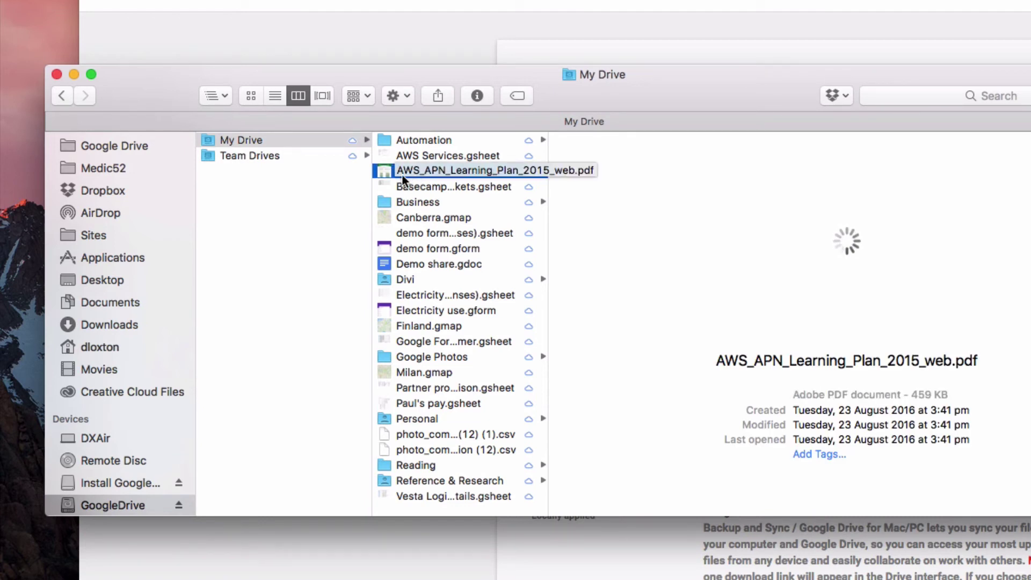
pyautogui.click(402, 173)
pyautogui.click(552, 209)
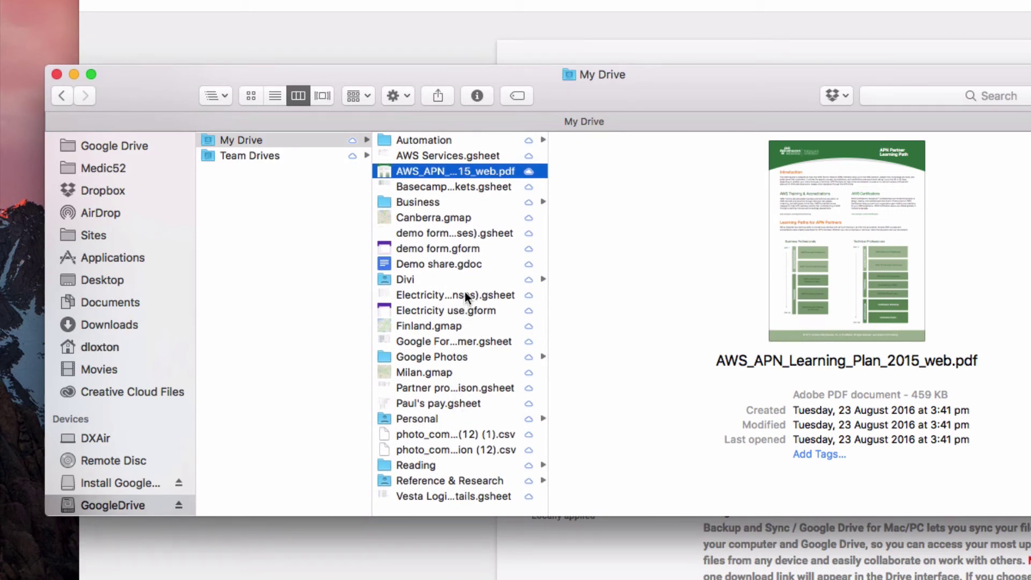
pyautogui.click(468, 249)
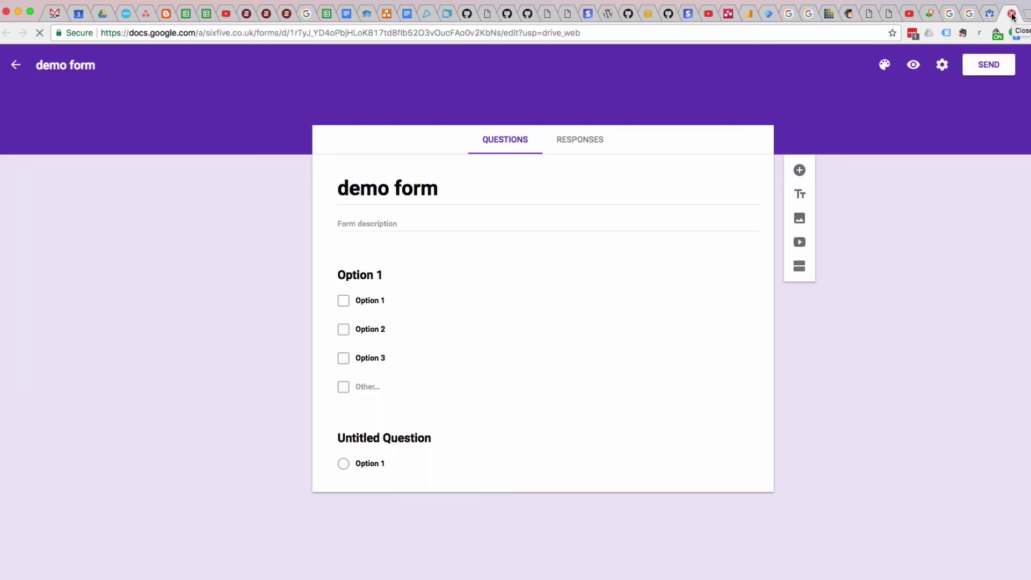
# Close the demo form tab and select AWS_APN_Learning_Plan_2015_web.pdf in My Drive
pyautogui.click(1011, 15)
pyautogui.press('super+Tab')
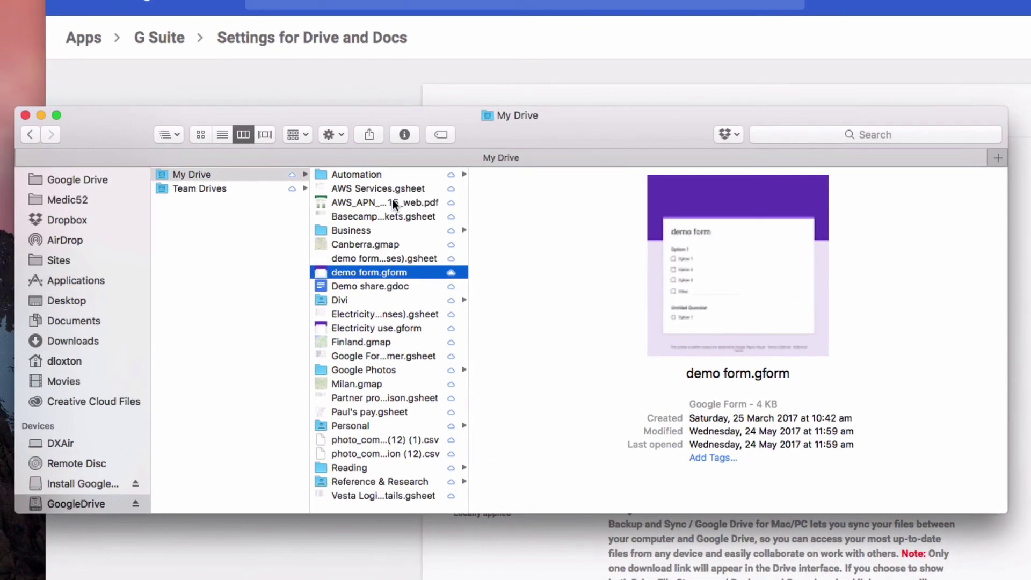
pyautogui.click(246, 226)
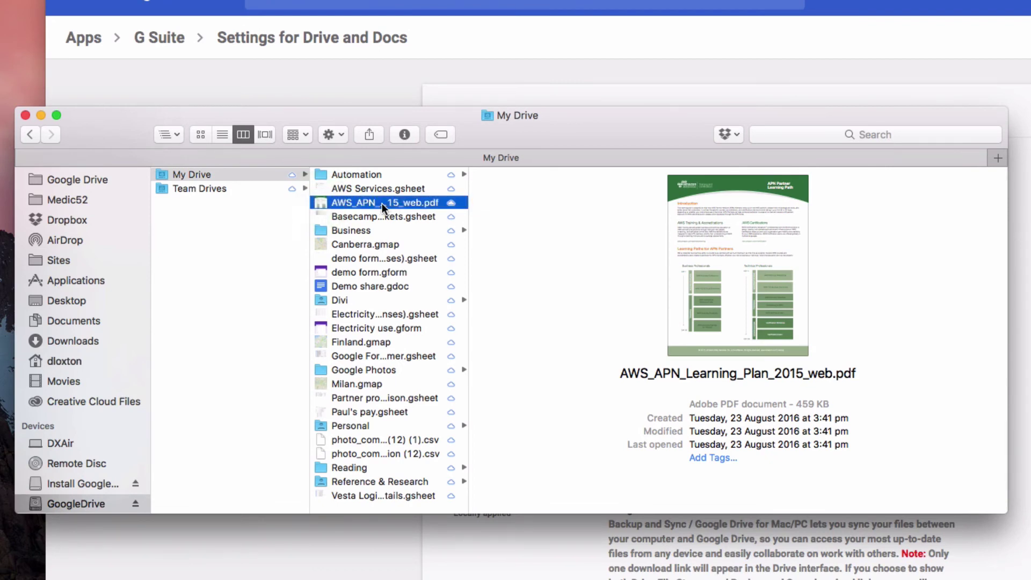
pyautogui.press('super+shift+4')
pyautogui.press('space')
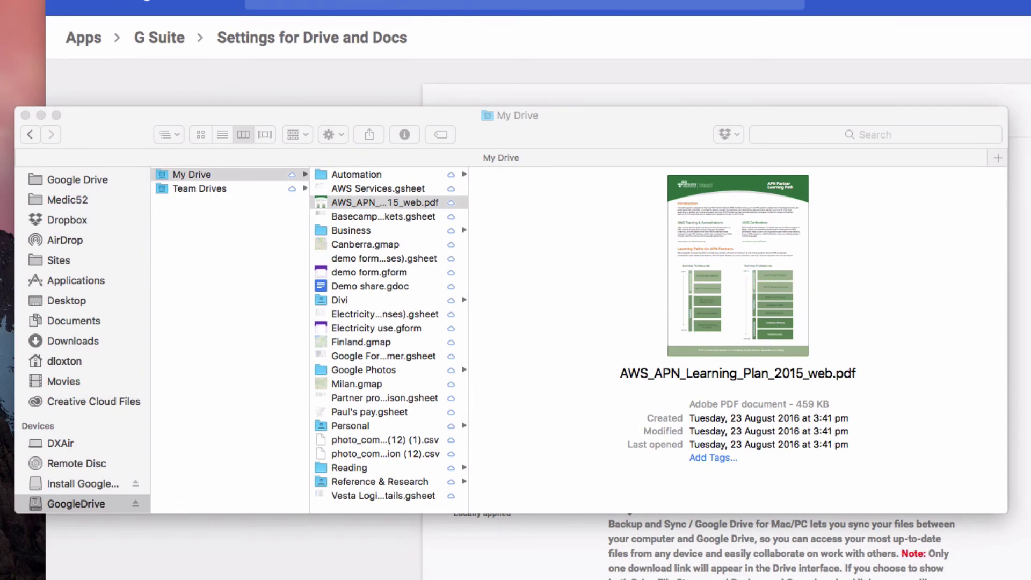
# Open the AWS PDF in Acrobat, close it, and dismiss the Adobe feedback survey
pyautogui.press('super+o')
pyautogui.moveTo(479, 18); pyautogui.dragTo(286, 11)
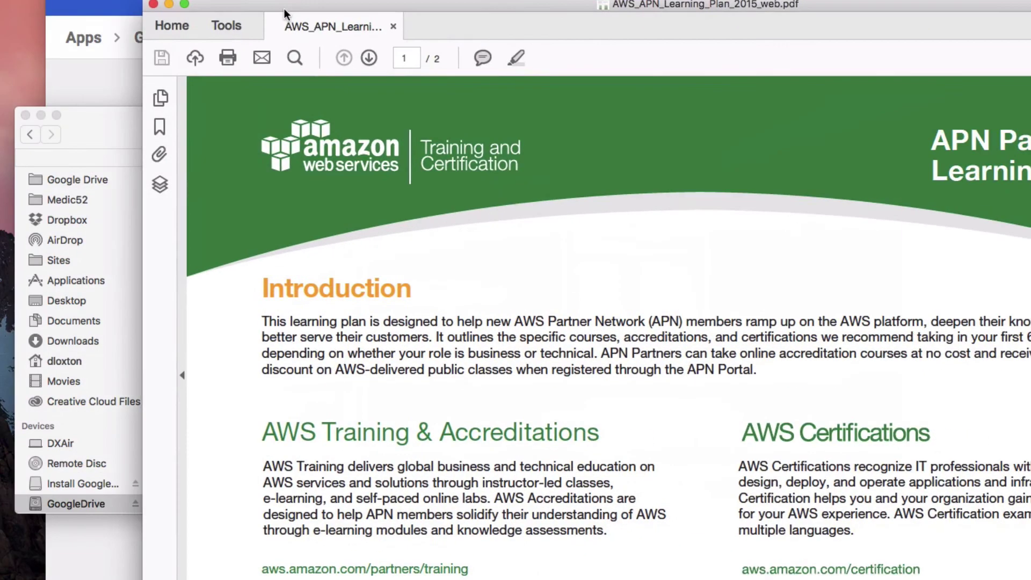
pyautogui.click(153, 5)
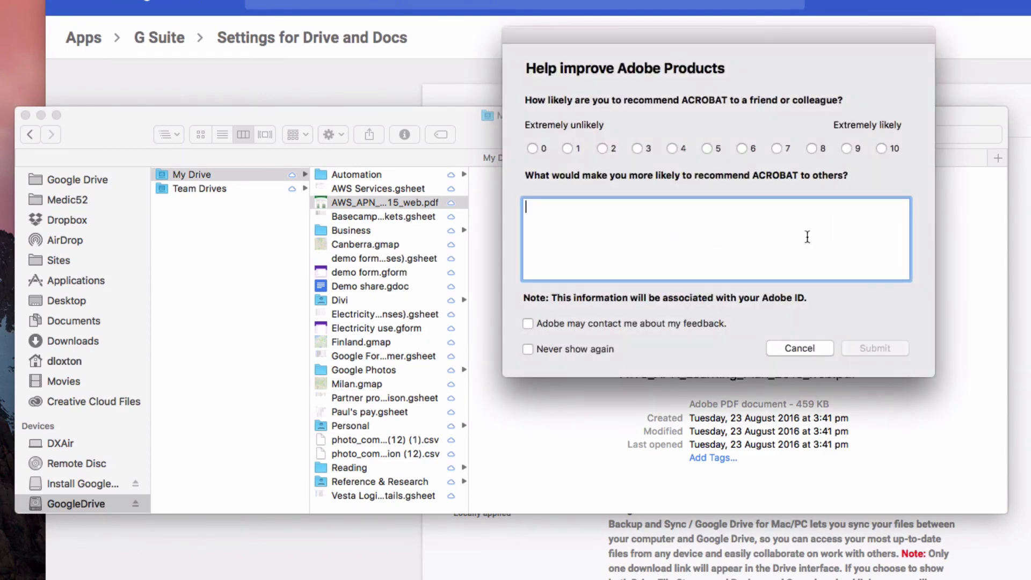
pyautogui.click(801, 348)
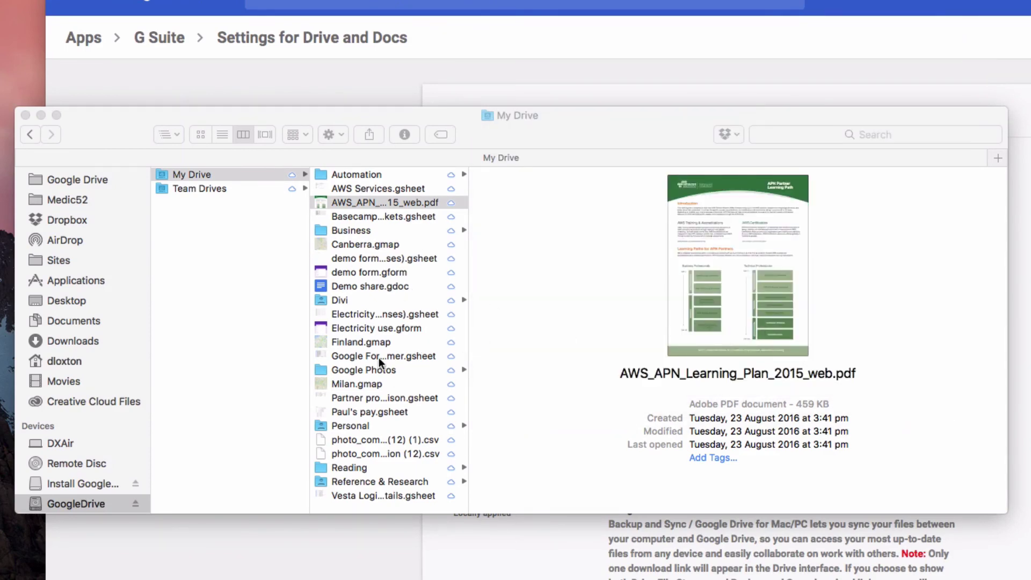
# Check Team Drives and My Drive, close the installer, trash its package, and return to GoogleDrive
pyautogui.click(257, 188)
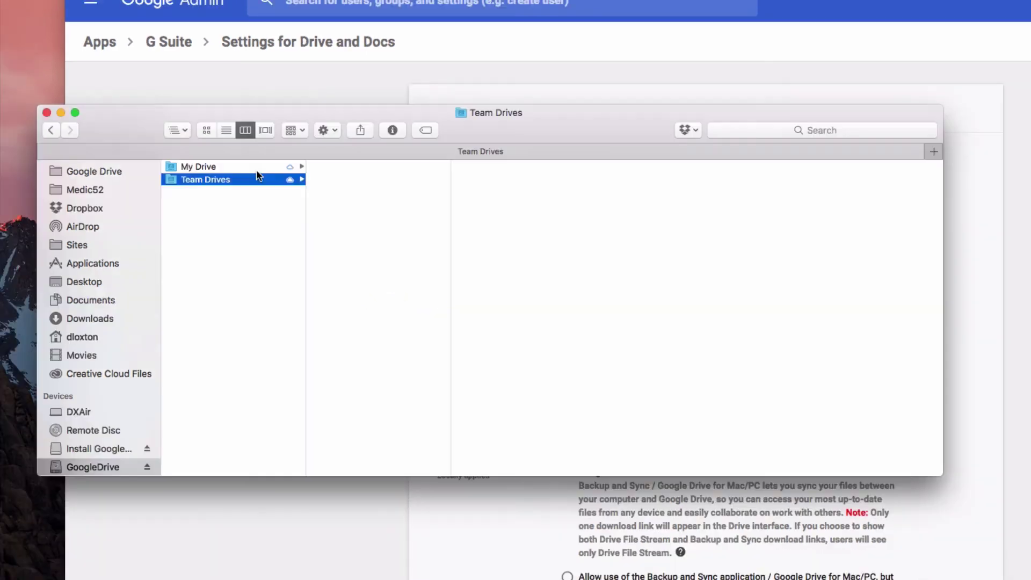
pyautogui.click(258, 167)
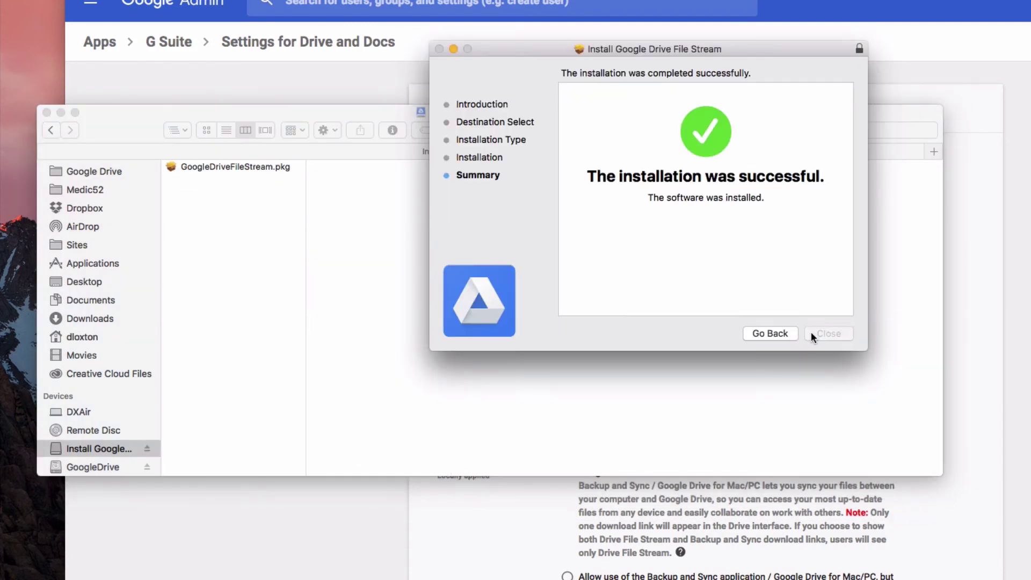
pyautogui.click(811, 333)
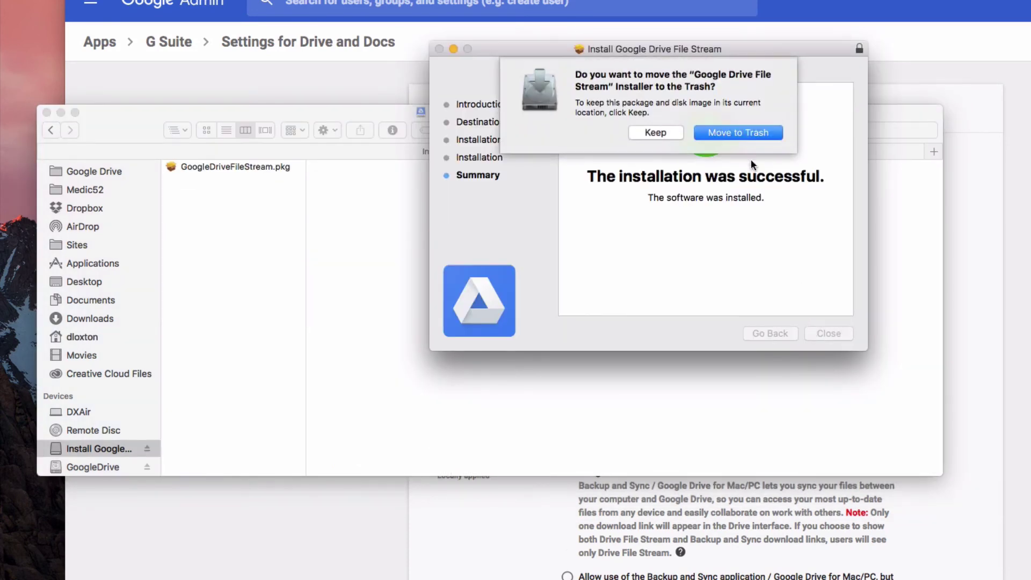
pyautogui.click(728, 133)
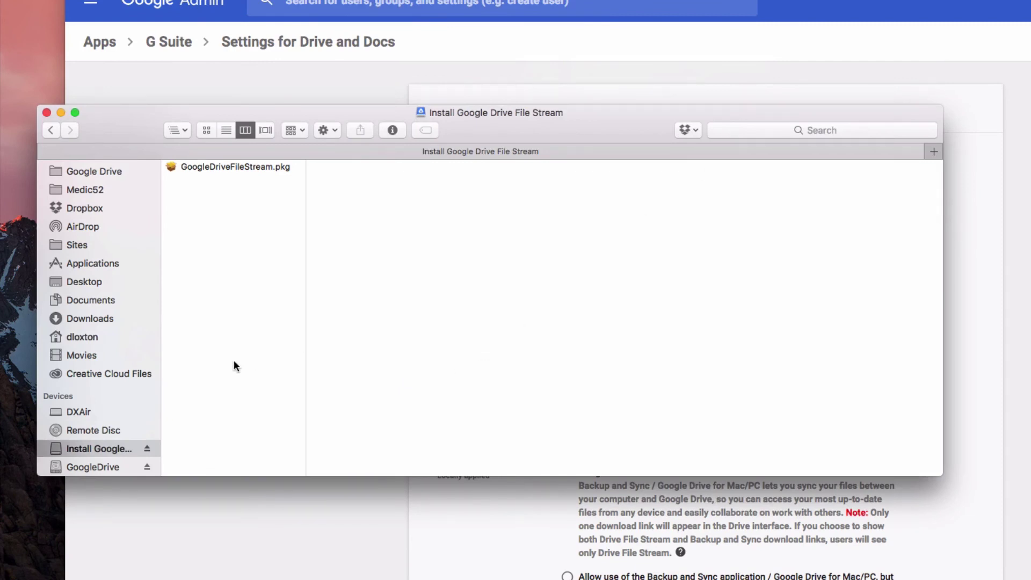
pyautogui.click(91, 467)
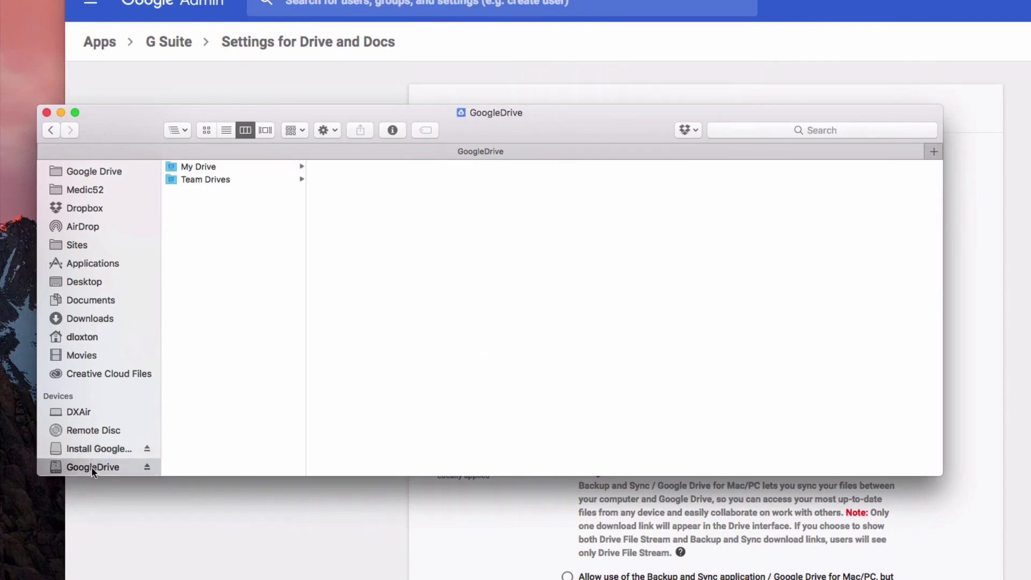
# Eject the Install Google Drive File Stream volume and browse the Applications folder
pyautogui.click(147, 449)
pyautogui.click(92, 264)
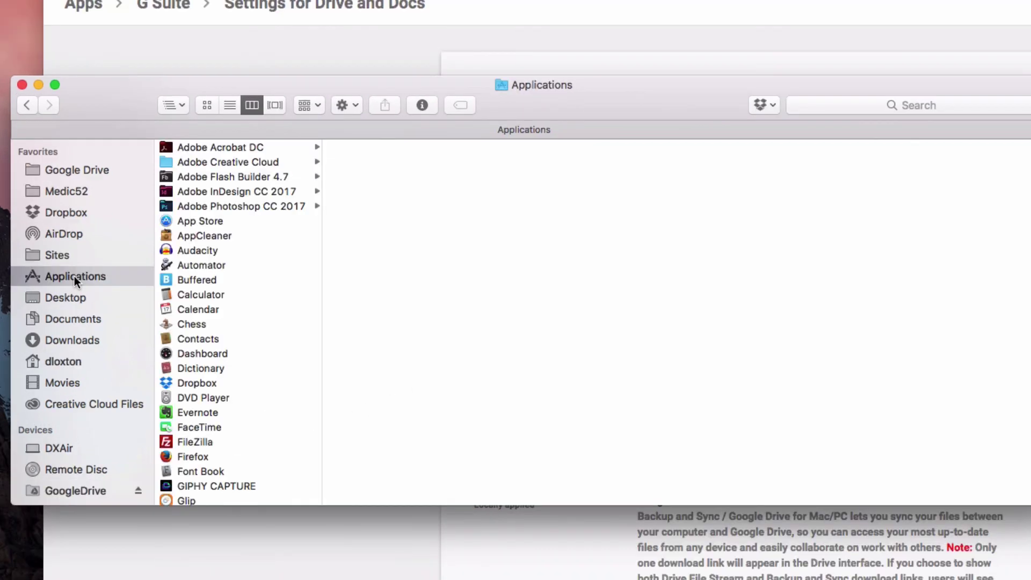
pyautogui.scroll(-15, 250, 292)
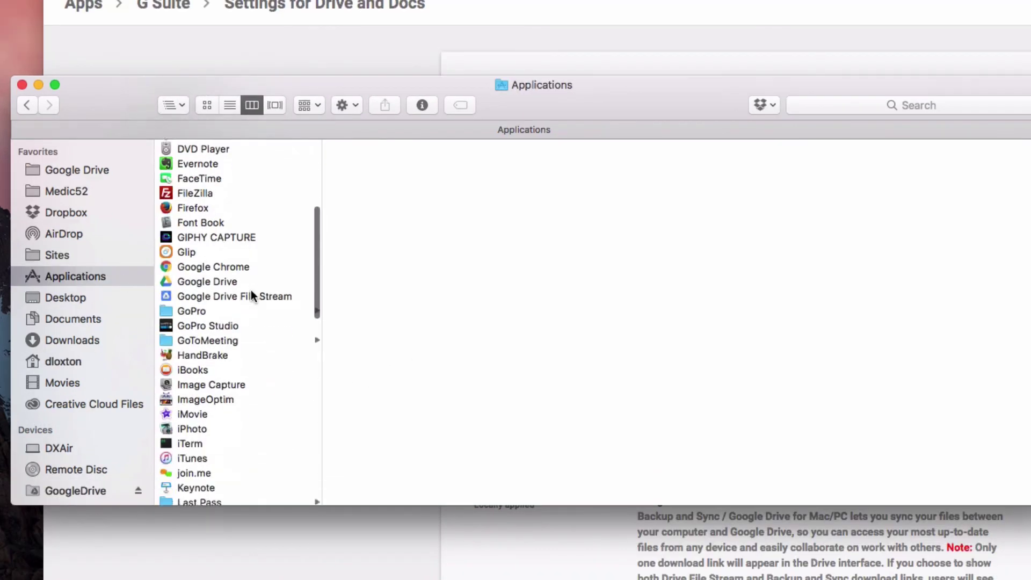
pyautogui.scroll(-10, 251, 293)
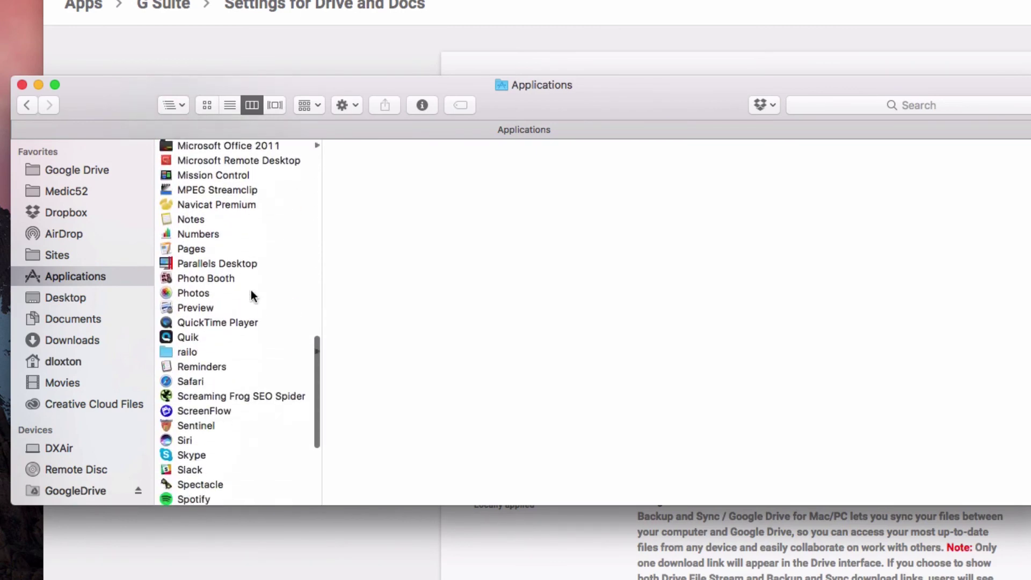
pyautogui.scroll(9, 251, 295)
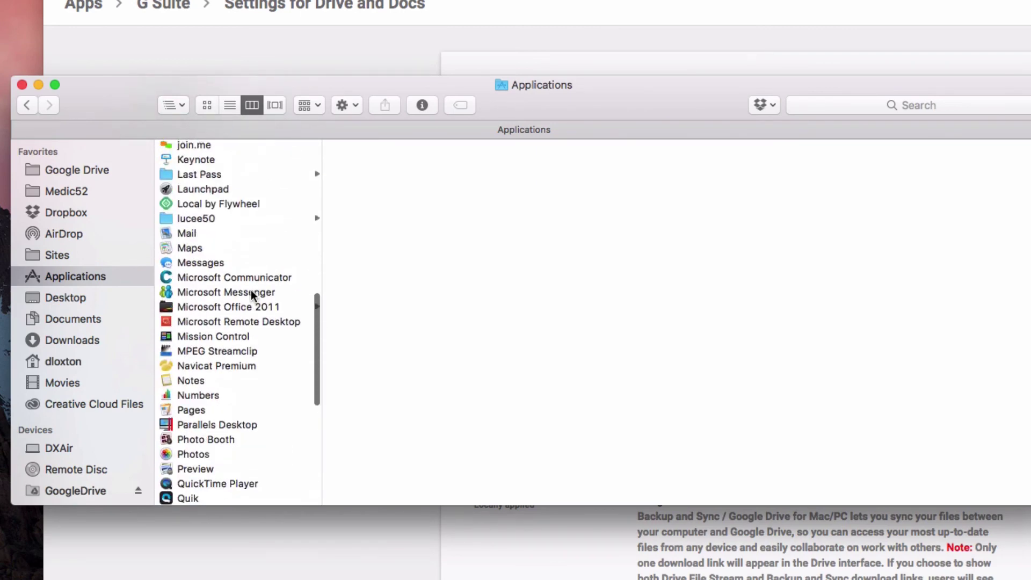
pyautogui.scroll(6, 252, 295)
pyautogui.scroll(3, 252, 295)
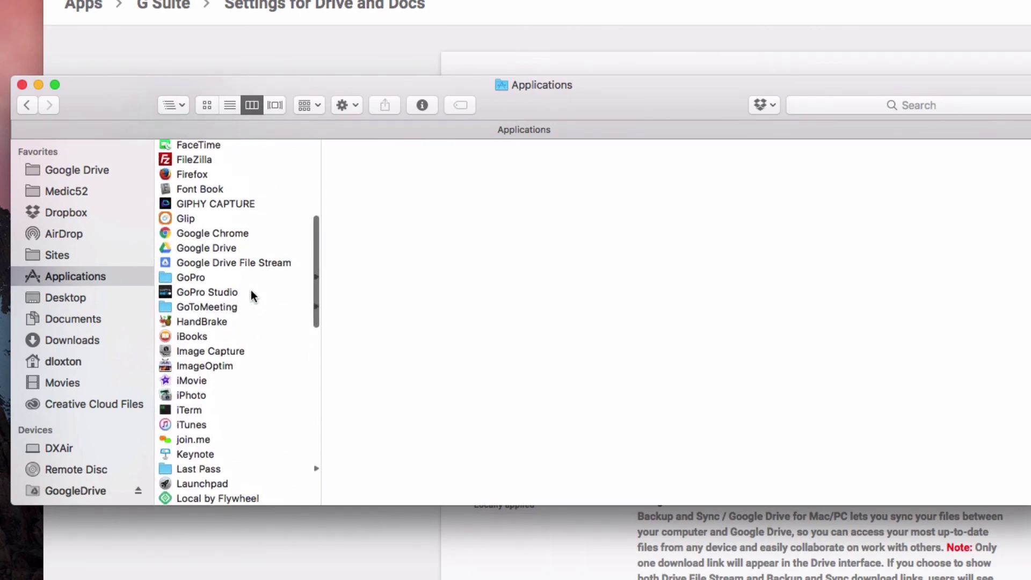
# Select the old Google Drive app in Applications and bring up, then dismiss, its context menu
pyautogui.click(210, 249)
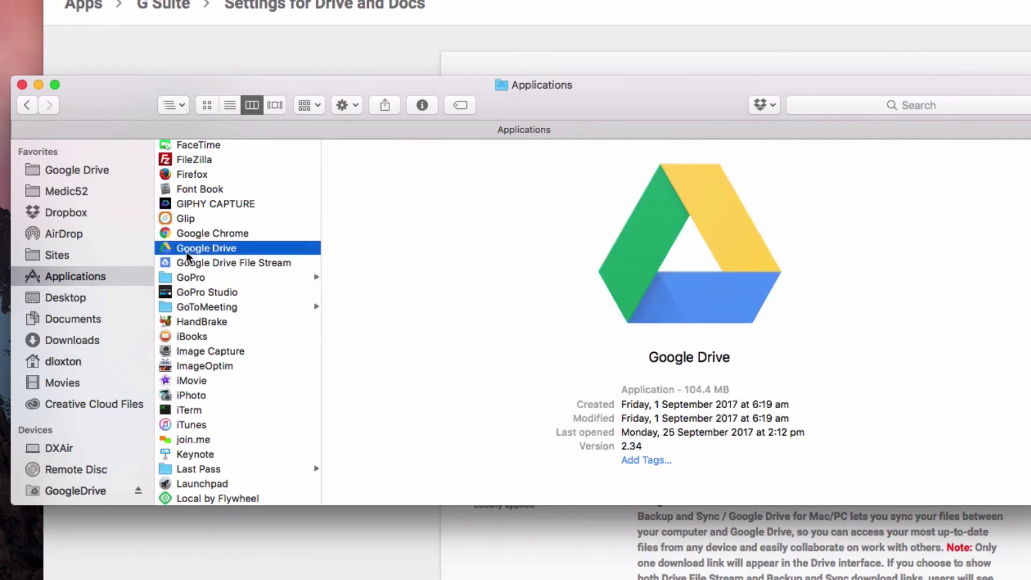
pyautogui.rightClick(186, 251)
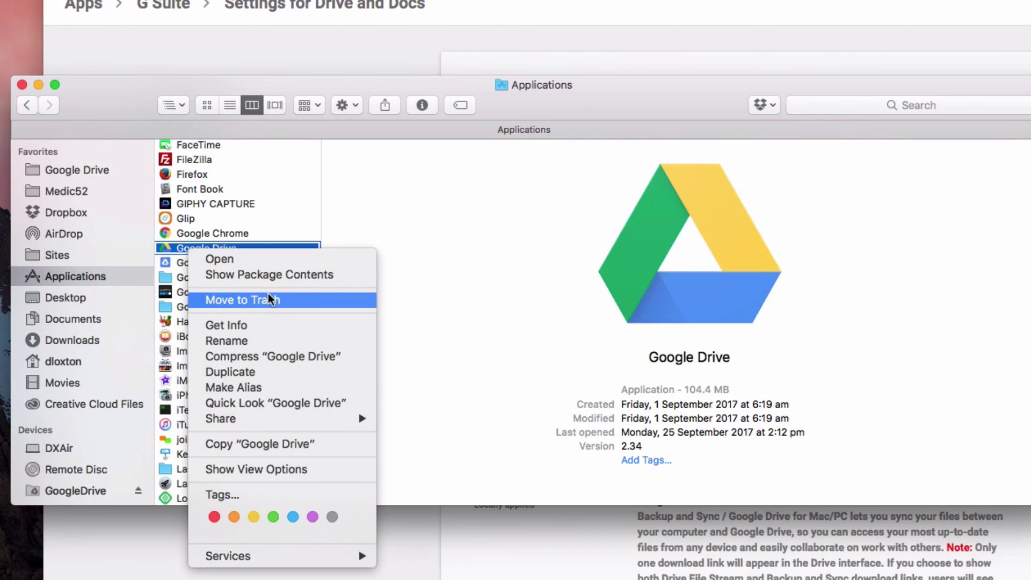
pyautogui.click(424, 254)
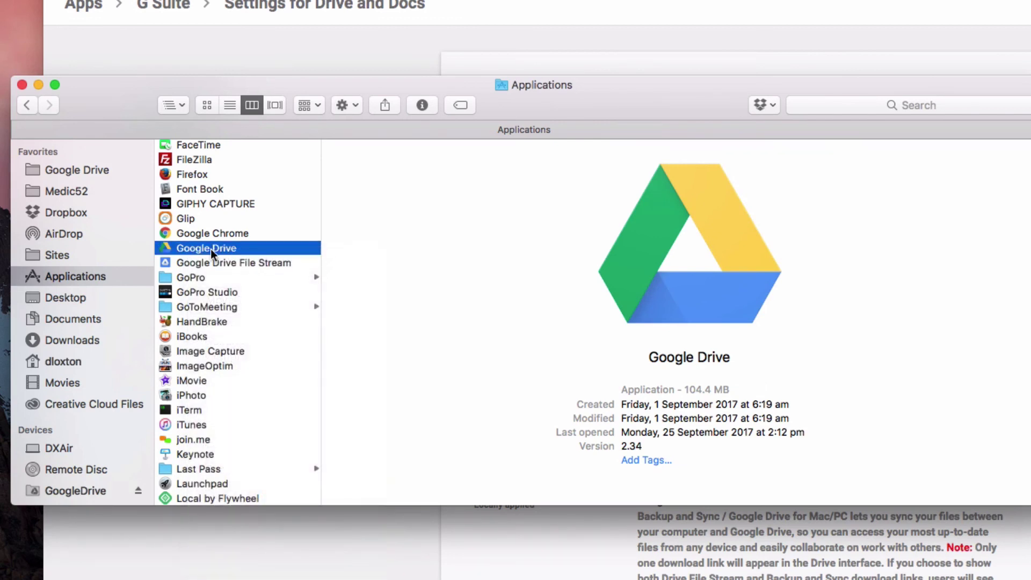